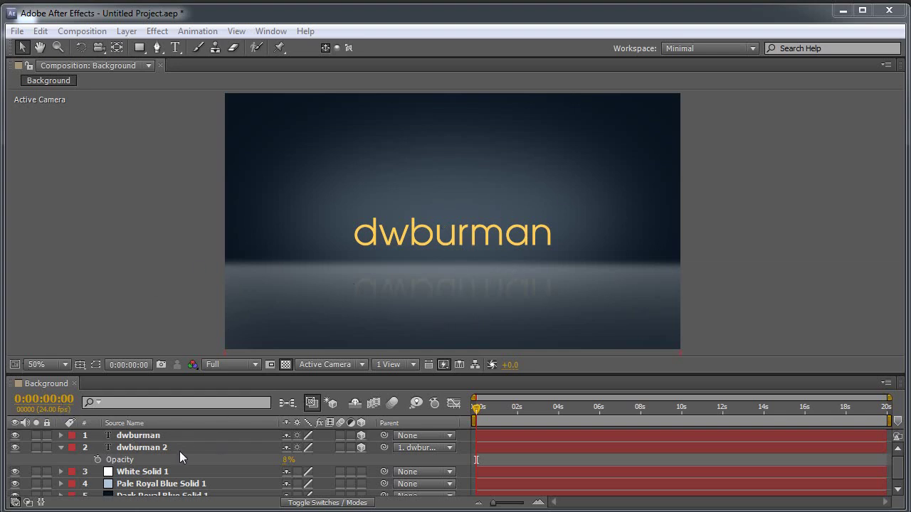
Start a fresh, empty After Effects project.
left_click(203, 435)
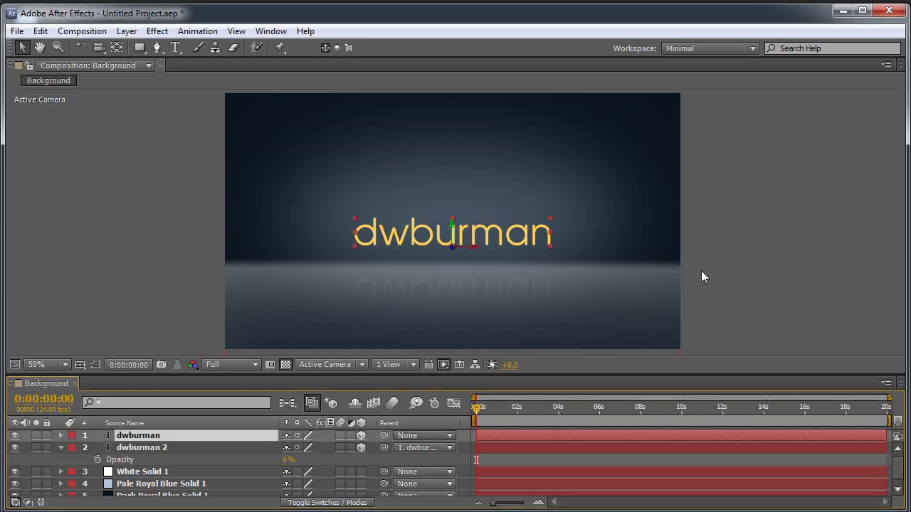
left_click(11, 12)
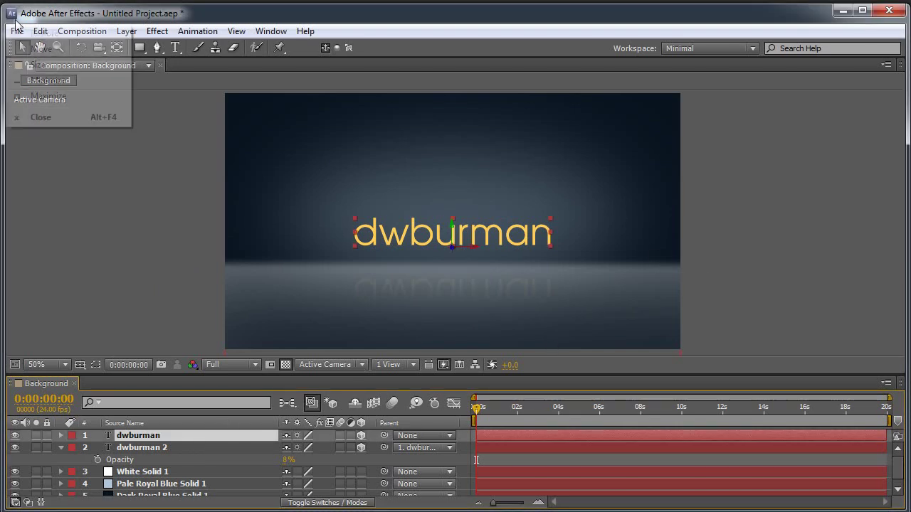
left_click(138, 12)
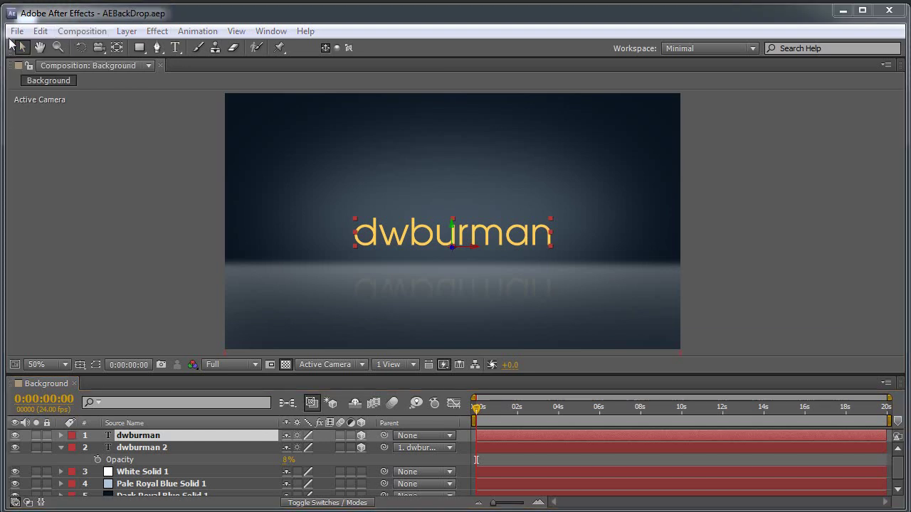
left_click(15, 33)
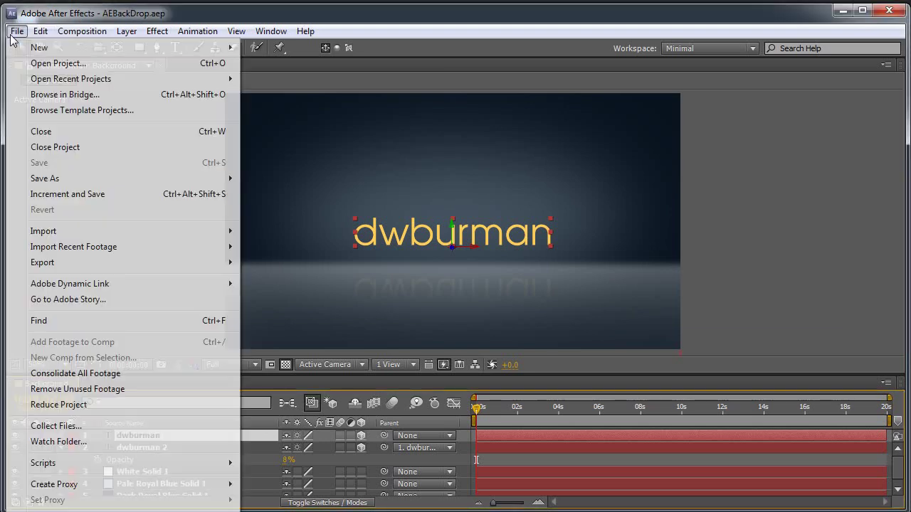
mouse_move(39, 48)
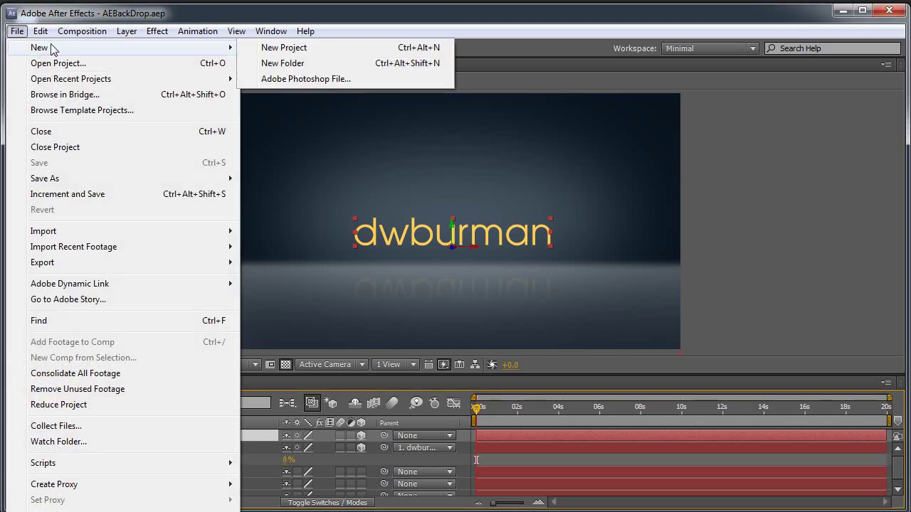
left_click(365, 48)
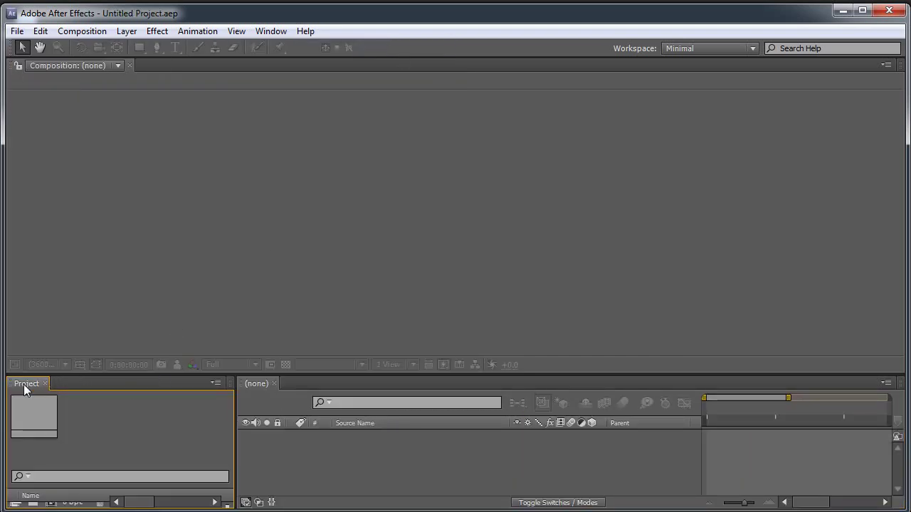
Dock the Project panel on the left and create a 1280×720 composition named AEBAckdrop.
left_click_drag(27, 384, 17, 321)
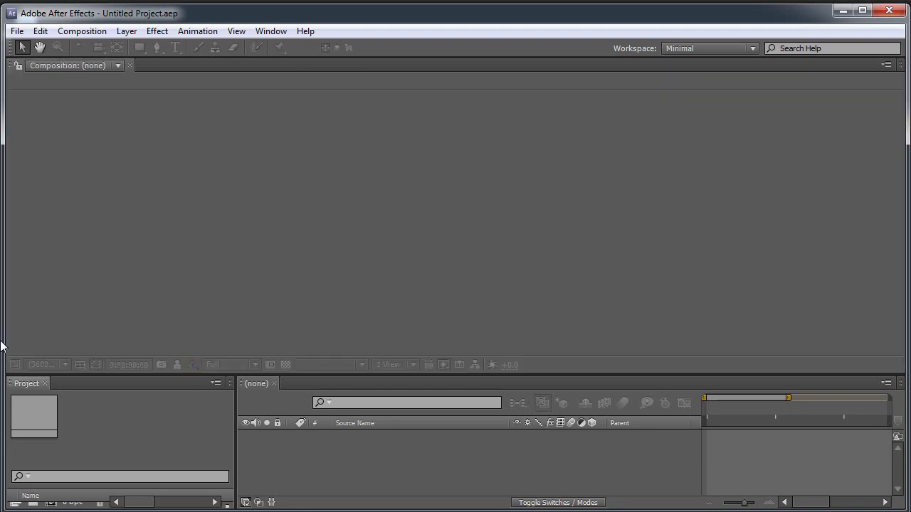
left_click(51, 503)
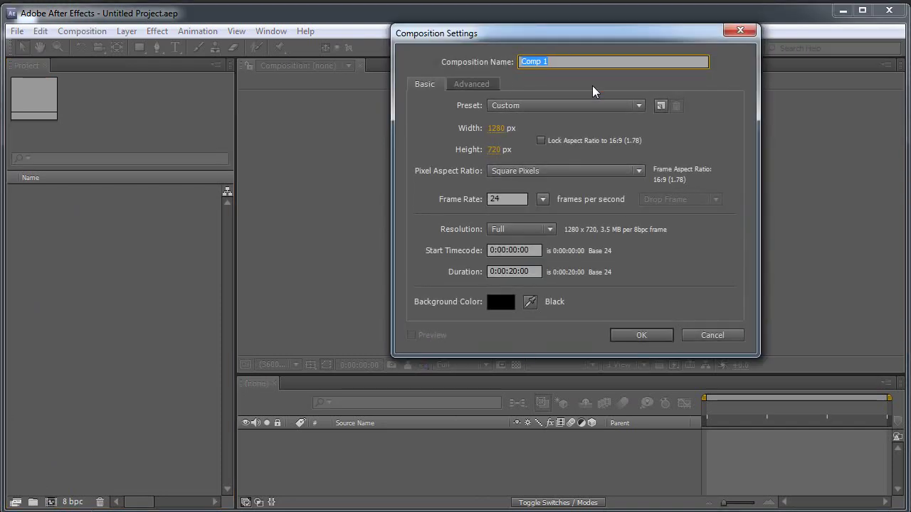
type("AEBAc")
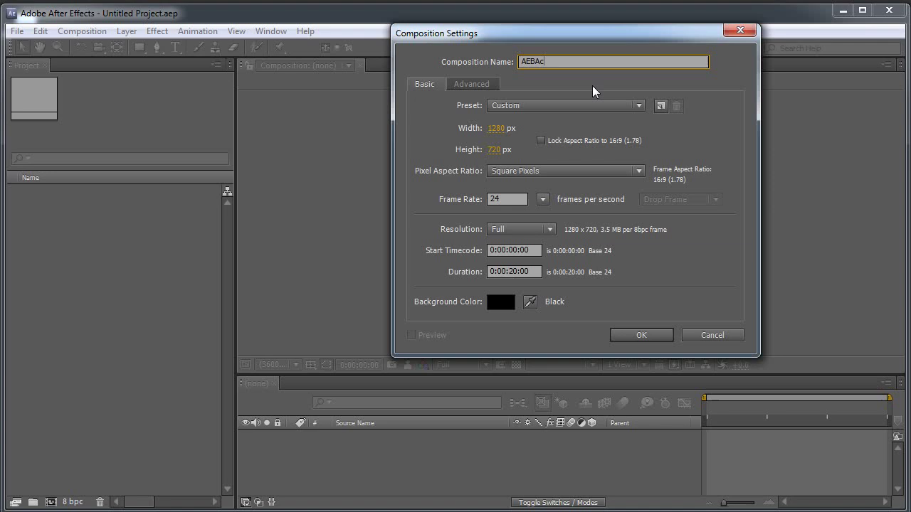
type("kdrop")
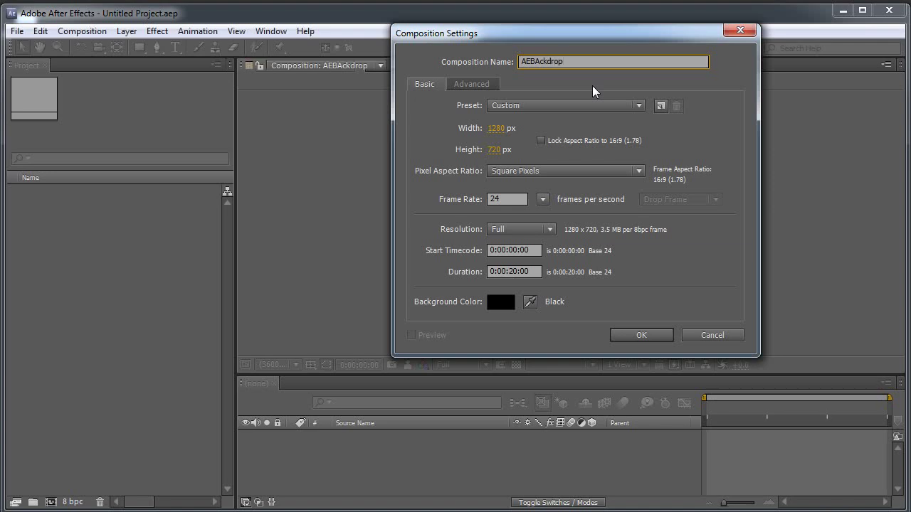
key("Return")
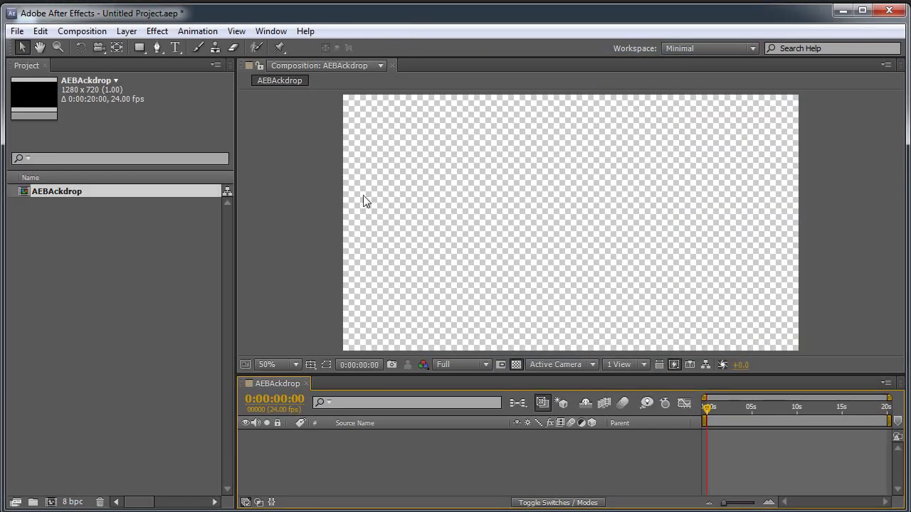
Rename the composition from AEBAckdrop to AEBackdrop.
left_click(49, 193)
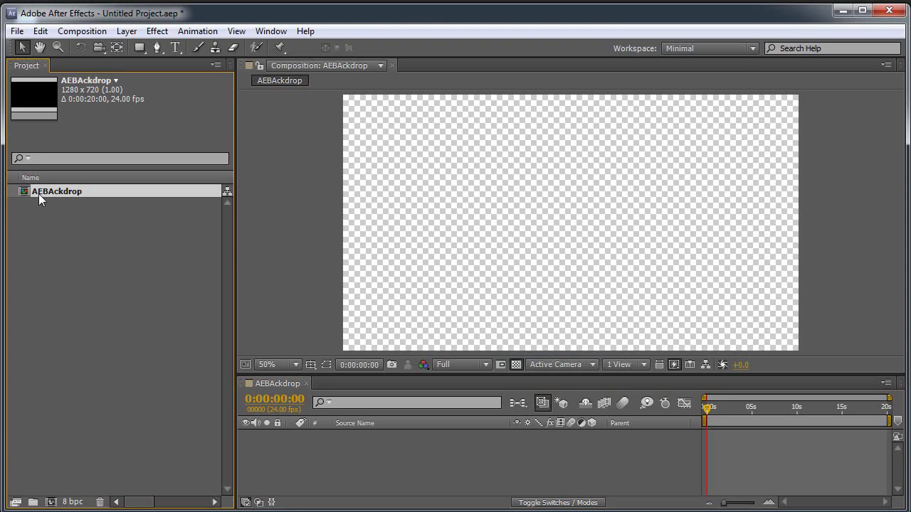
key("Return")
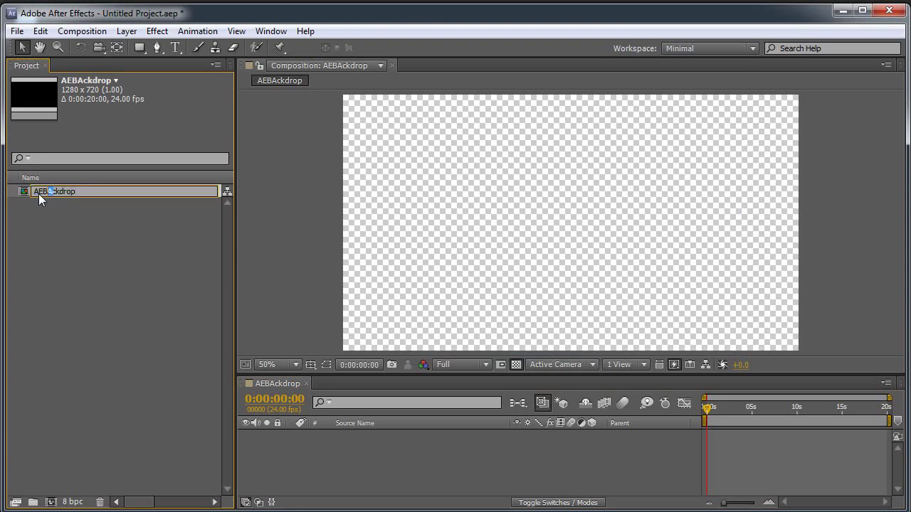
type("a")
key("Return")
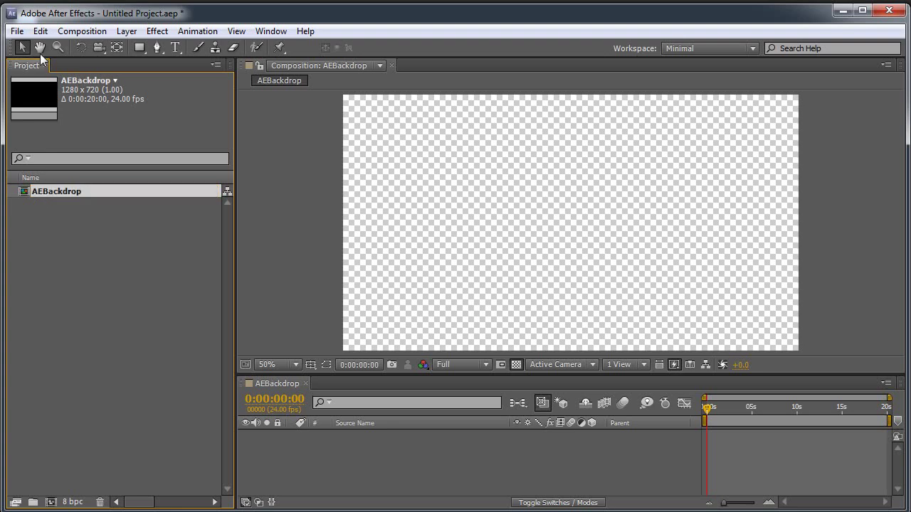
left_click(80, 256)
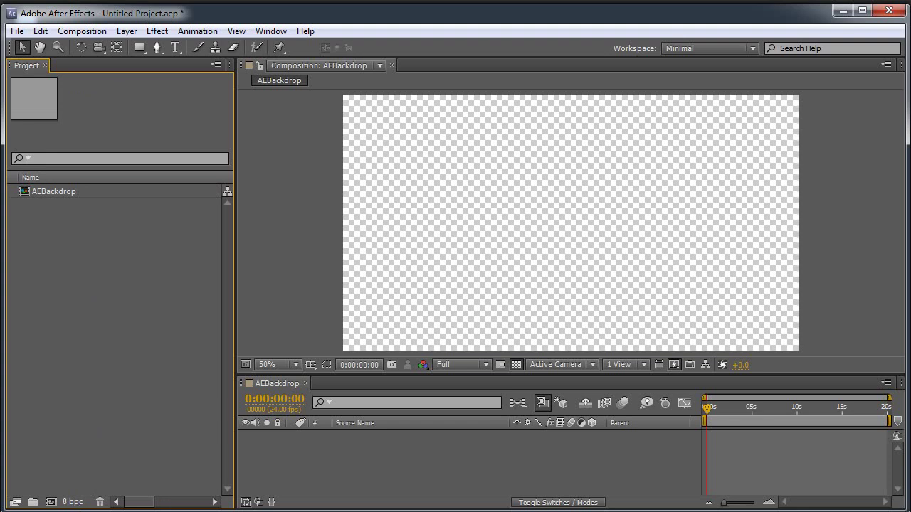
Set the project colour depth to 32 bpc and enlarge the window and composition panels.
left_click_drag(907, 510, 908, 478)
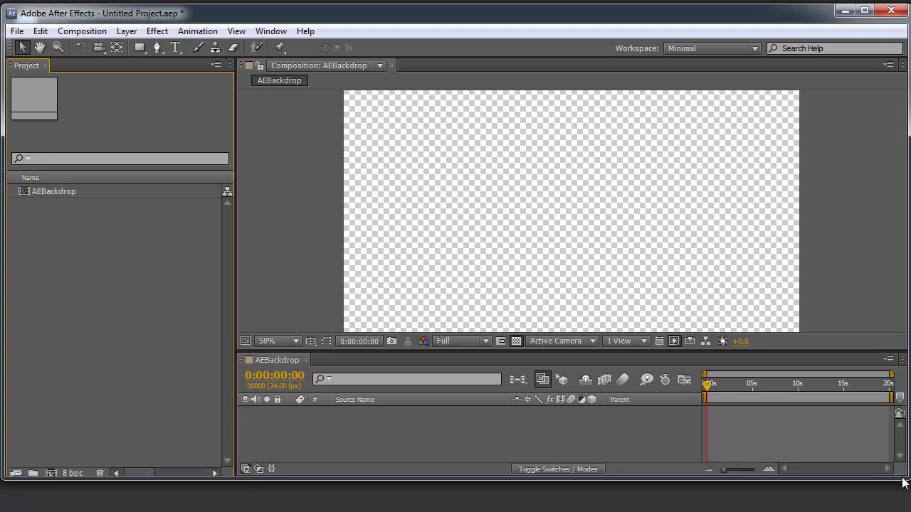
left_click(63, 471, "alt")
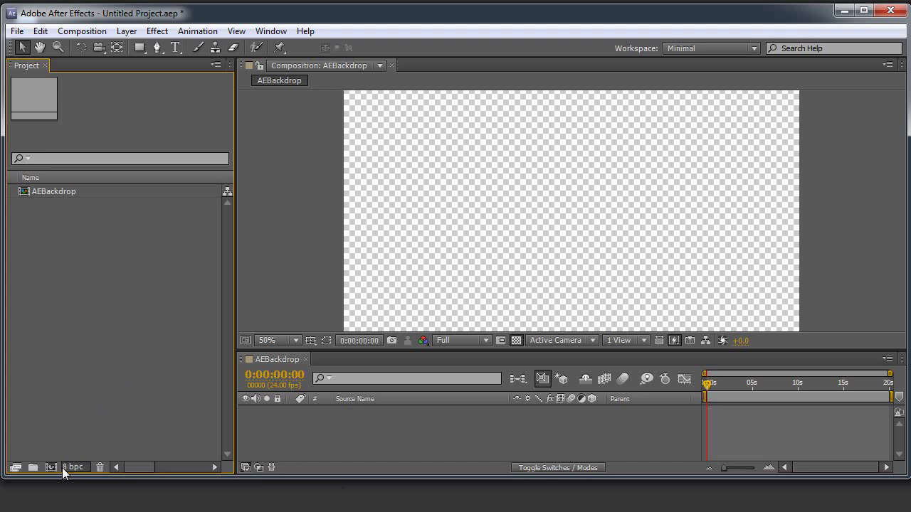
left_click(63, 471, "alt")
left_click_drag(114, 484, 108, 507)
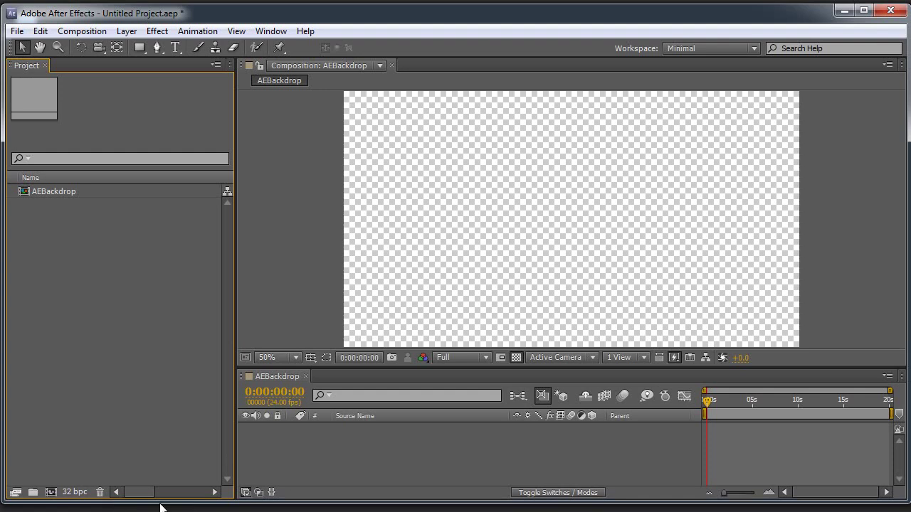
left_click_drag(161, 507, 157, 510)
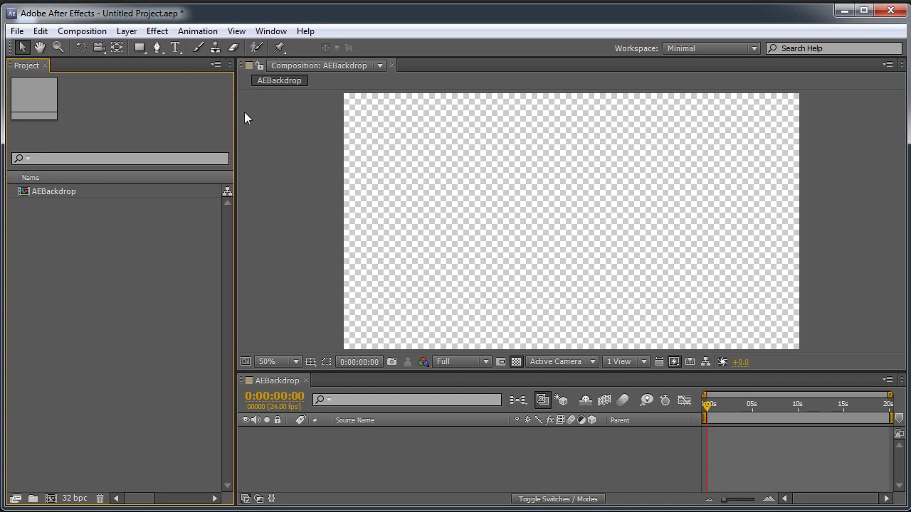
left_click_drag(235, 116, 195, 117)
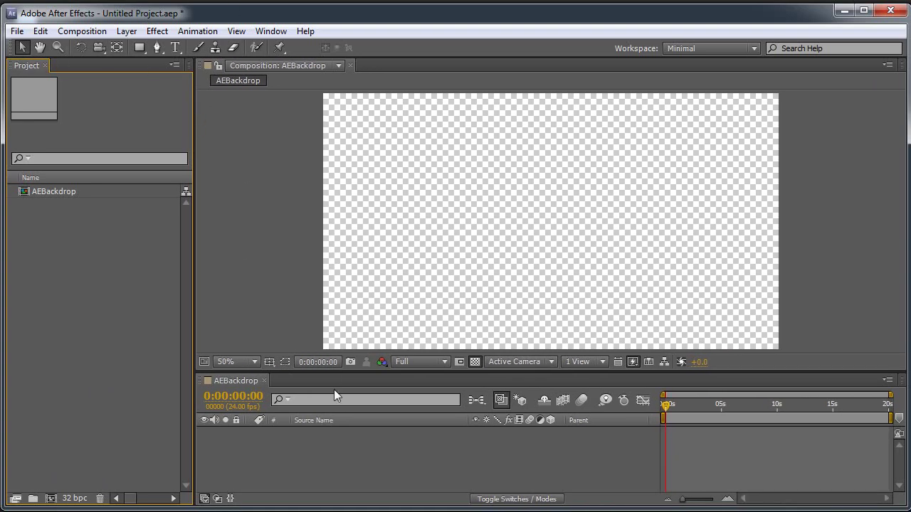
Add a full-frame solid, Dark Royal Blue Solid 1, keeping colour #09141F.
left_click(281, 436)
left_click(82, 31)
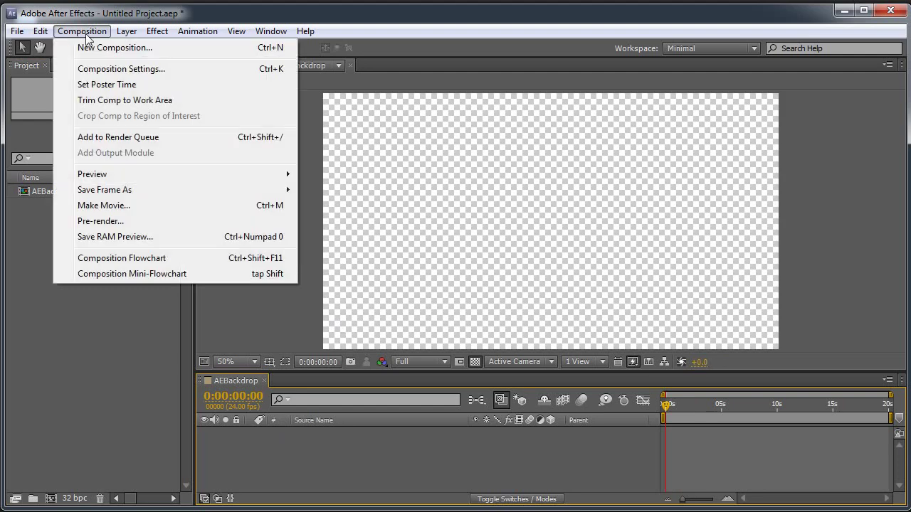
mouse_move(126, 32)
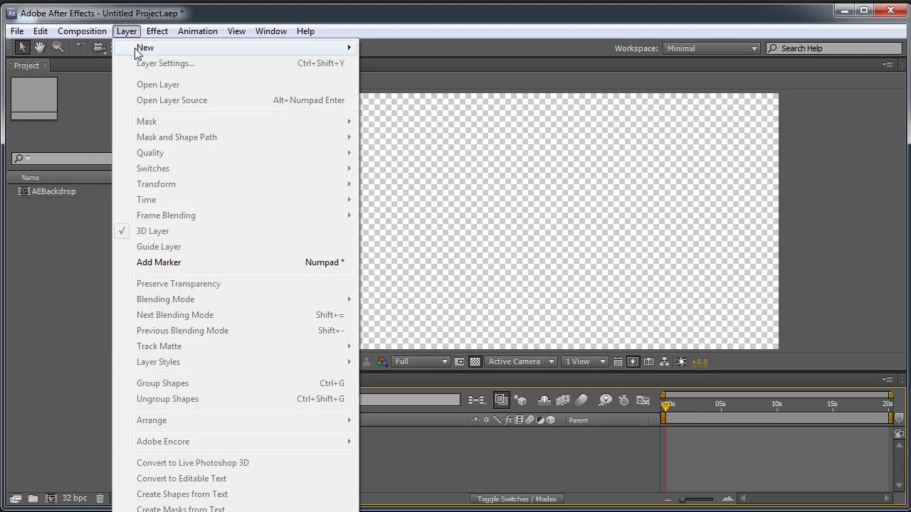
mouse_move(139, 52)
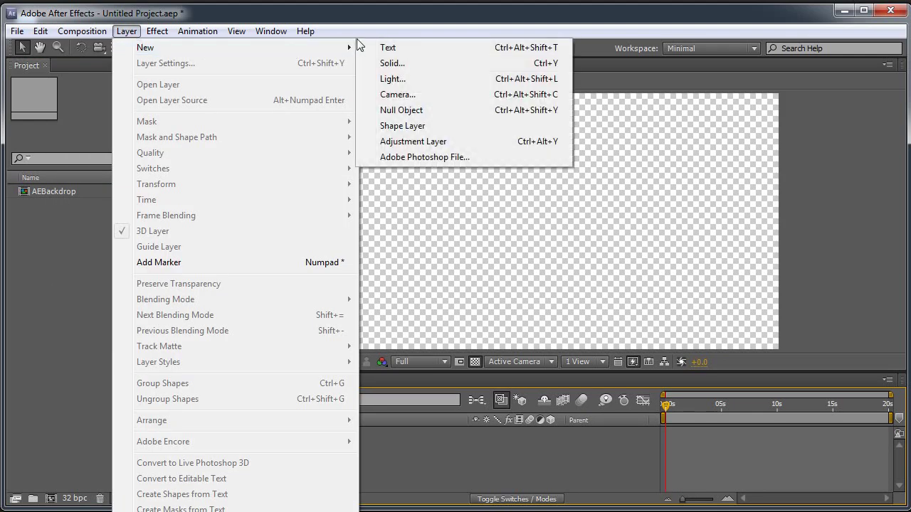
left_click(436, 64)
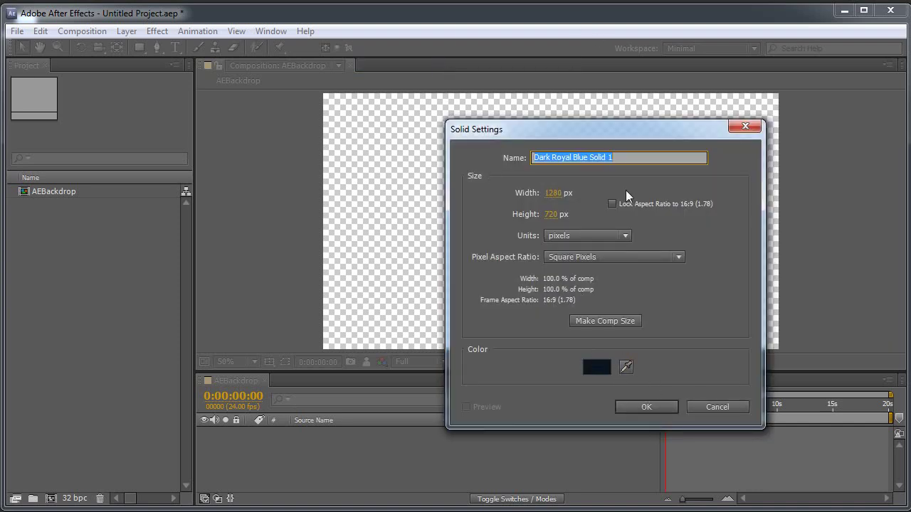
left_click(602, 368)
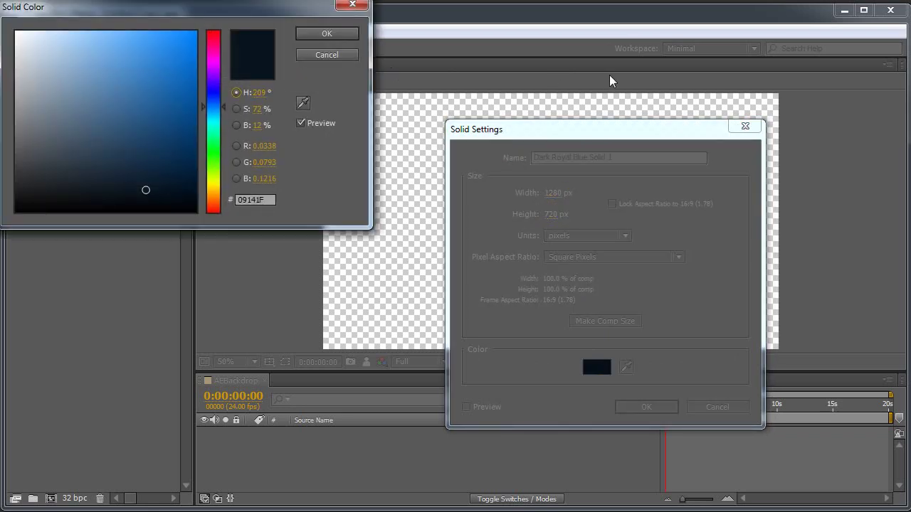
left_click_drag(278, 11, 382, 146)
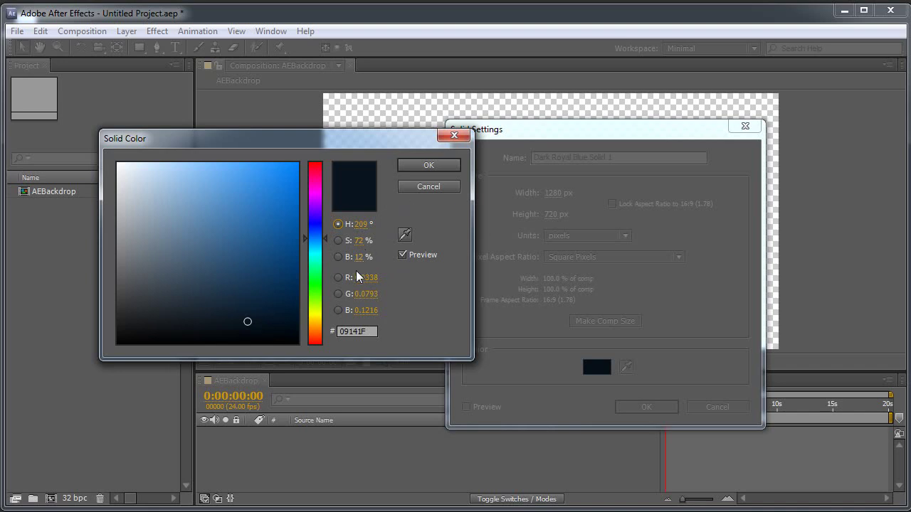
left_click(422, 170)
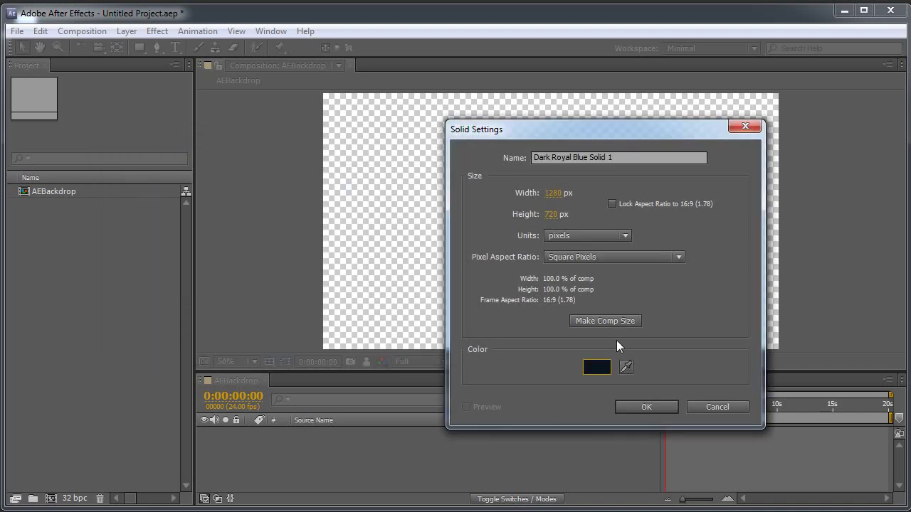
left_click(642, 405)
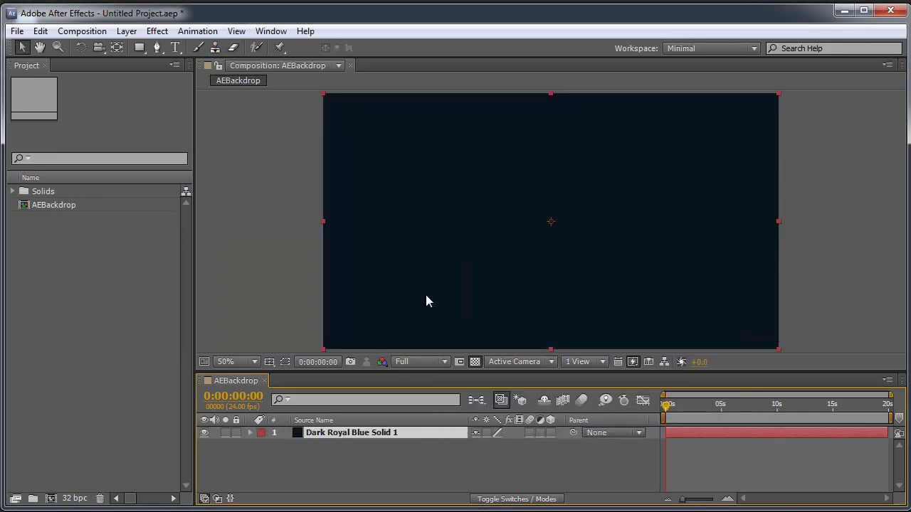
Hide and reshow the dark blue solid to check transparency.
left_click(436, 451)
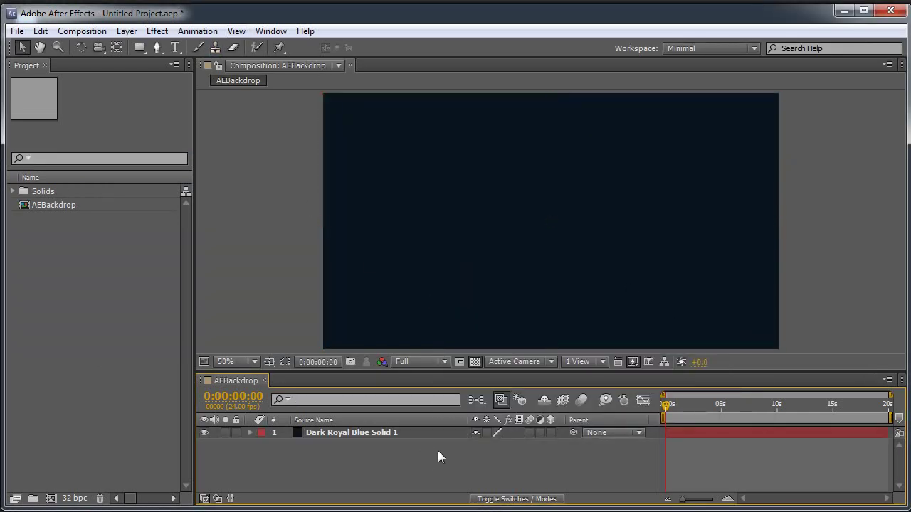
left_click(204, 433)
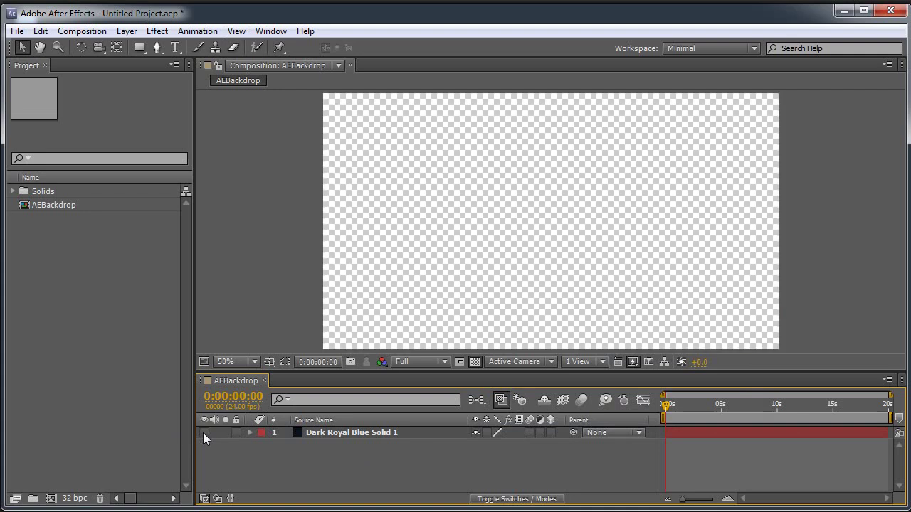
left_click(204, 433)
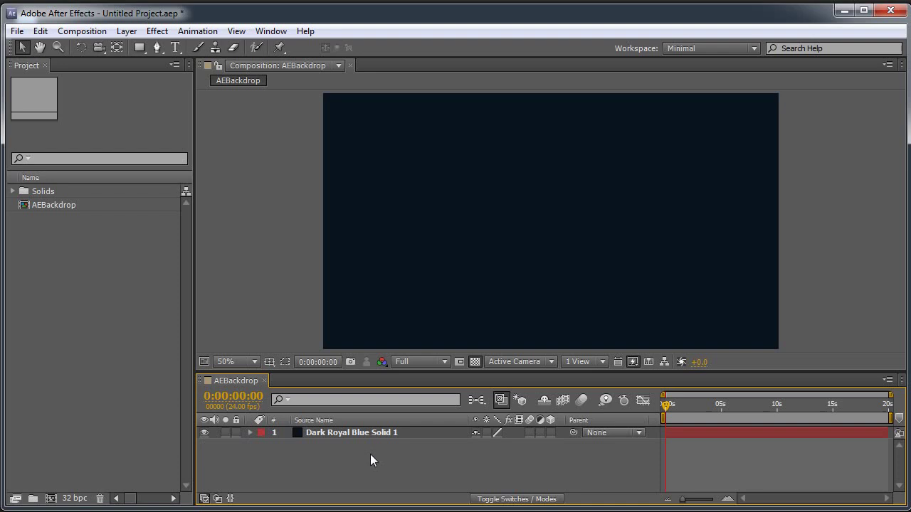
Create a light-blue A6C9E9 solid named Medium Royal Blue Solid 1.
key("ctrl+y")
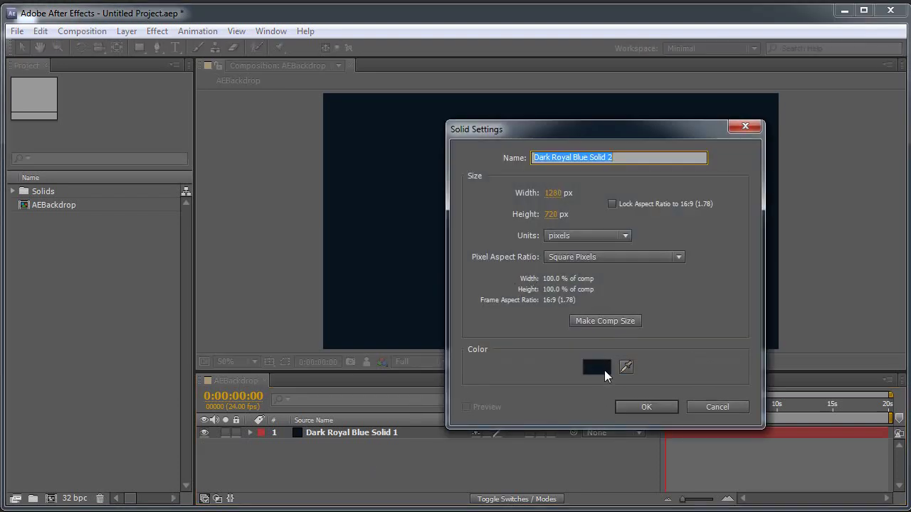
left_click(601, 368)
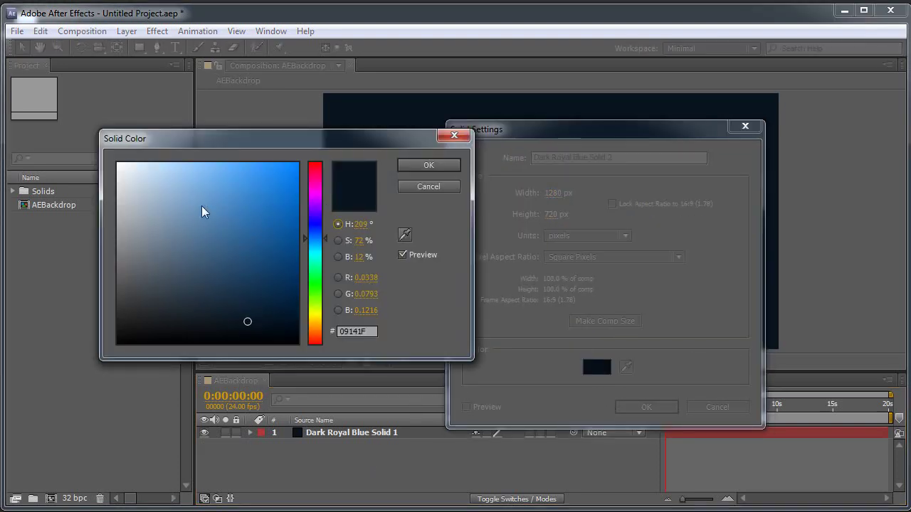
left_click_drag(174, 196, 169, 178)
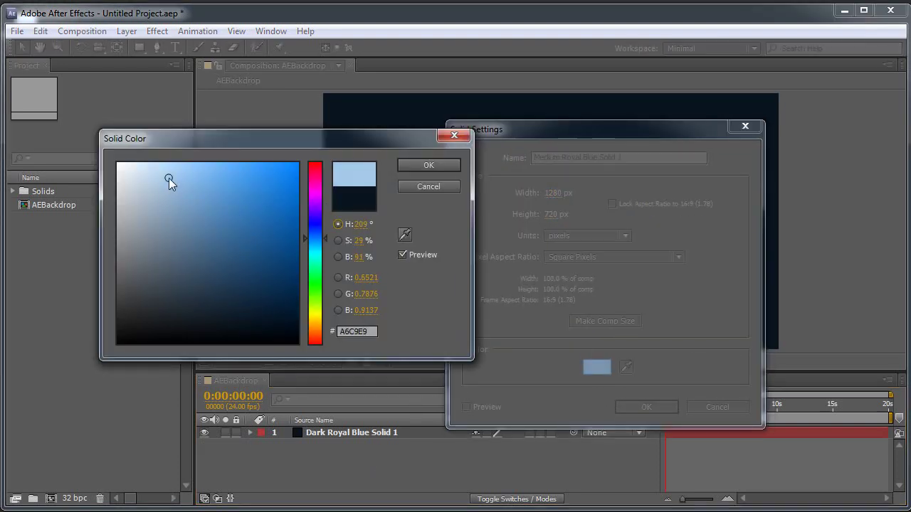
left_click(437, 163)
left_click(656, 406)
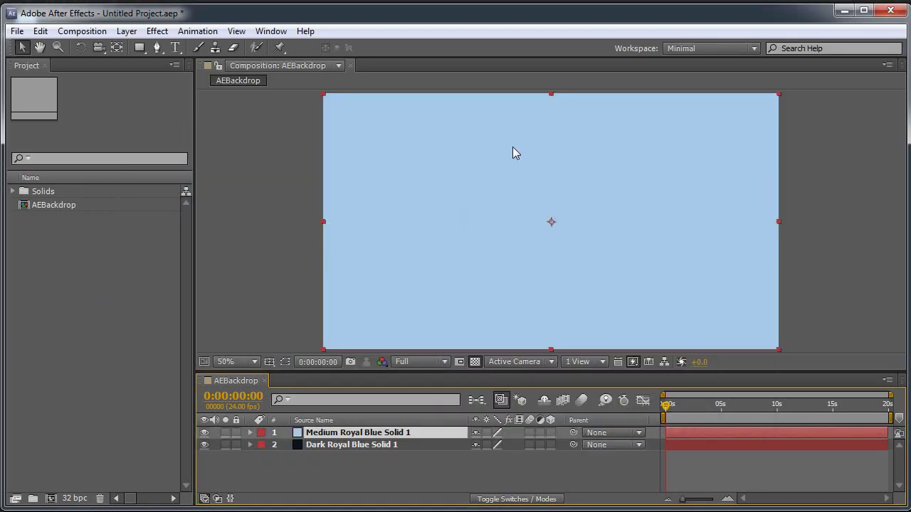
Add a layer-filling ellipse mask to the light-blue solid with the Ellipse Tool.
left_click(142, 48)
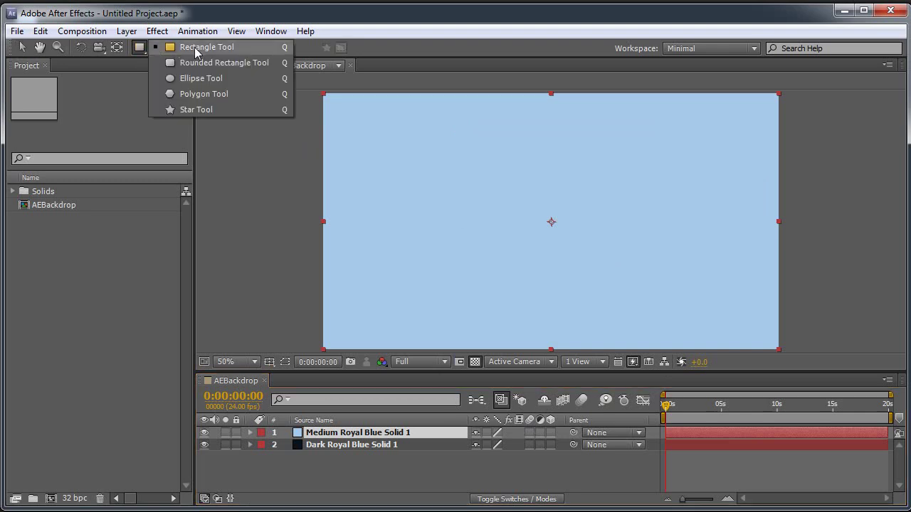
left_click(200, 78)
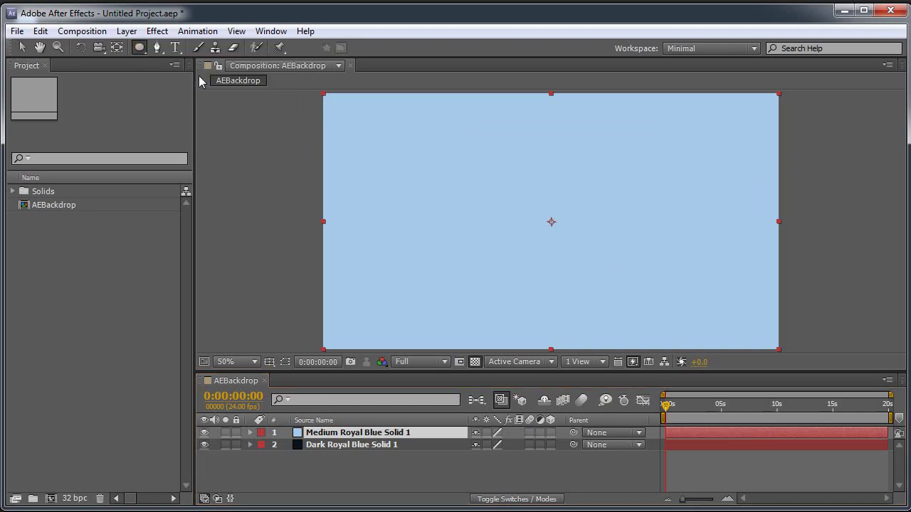
double_click(139, 52)
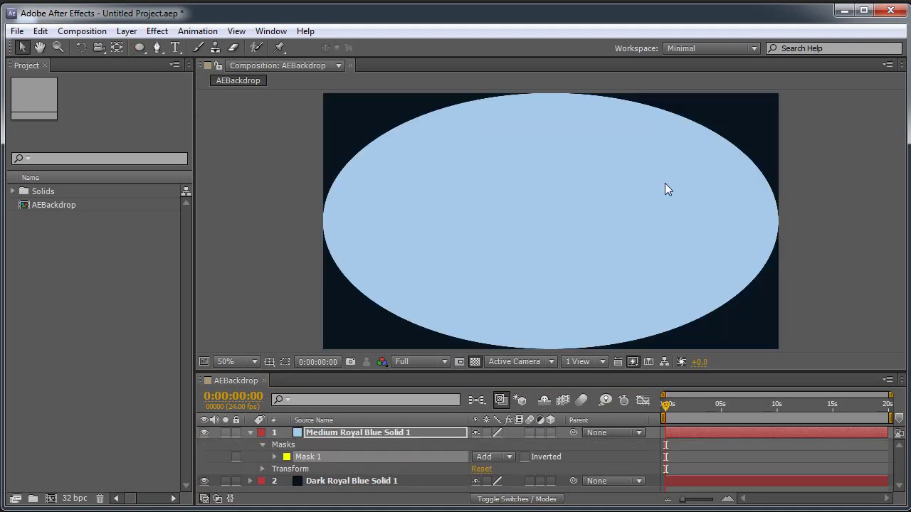
Toggle the ellipse mask outline on and off to inspect the oval.
left_click(346, 432)
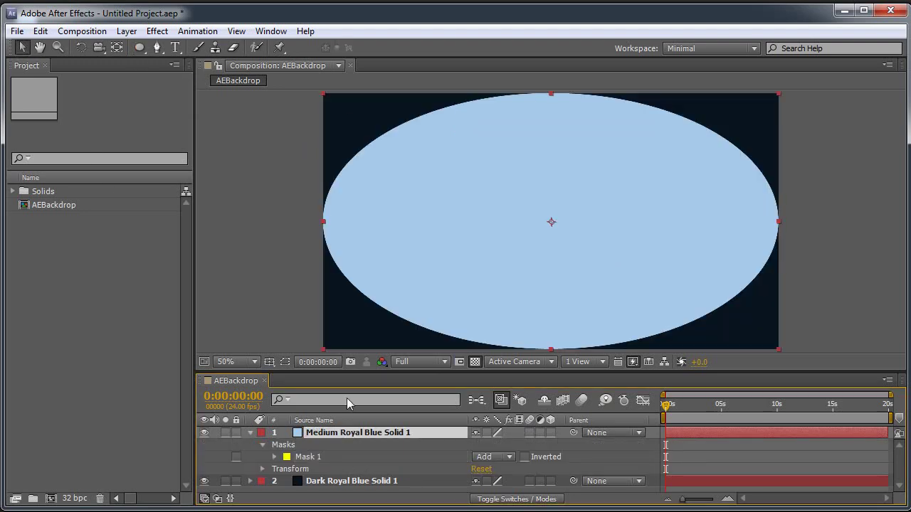
left_click(285, 361)
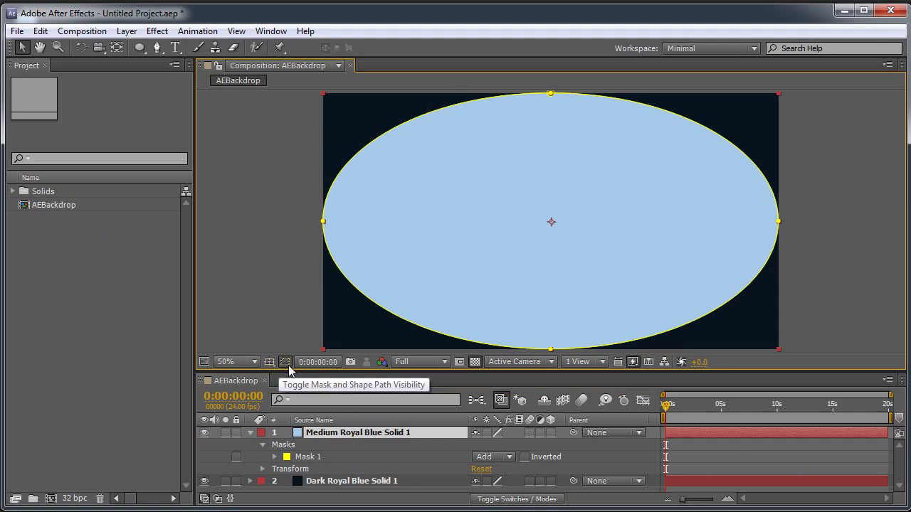
left_click(287, 363)
left_click(288, 364)
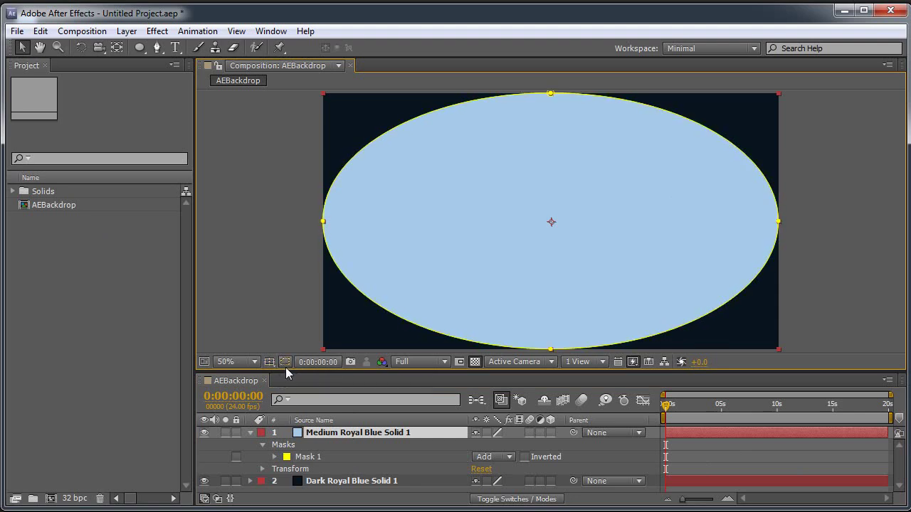
left_click(285, 368)
left_click(285, 368)
left_click(286, 368)
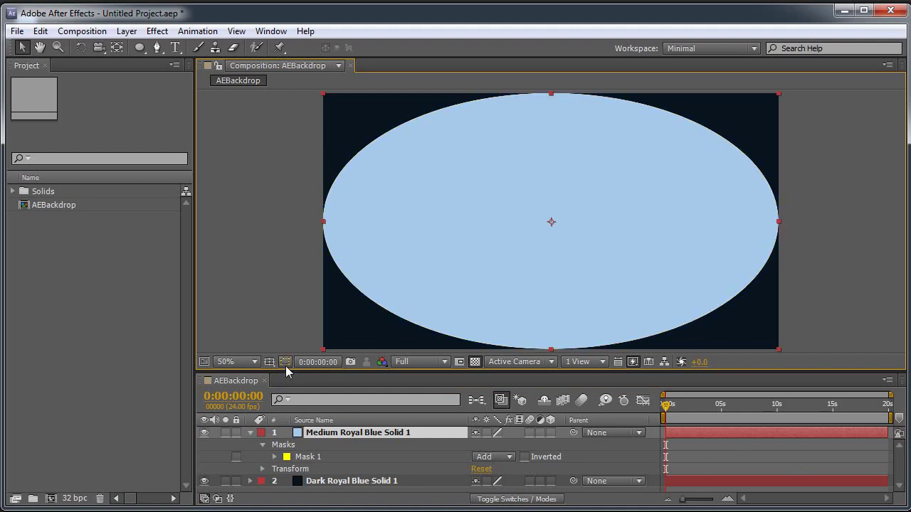
left_click(286, 368)
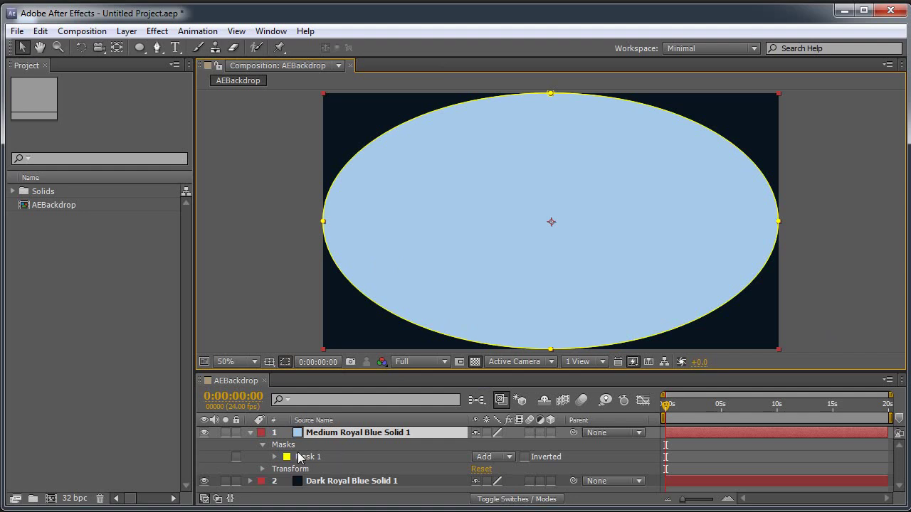
Feather Mask 1 by 241 px and set its expansion to -172 px.
key("f")
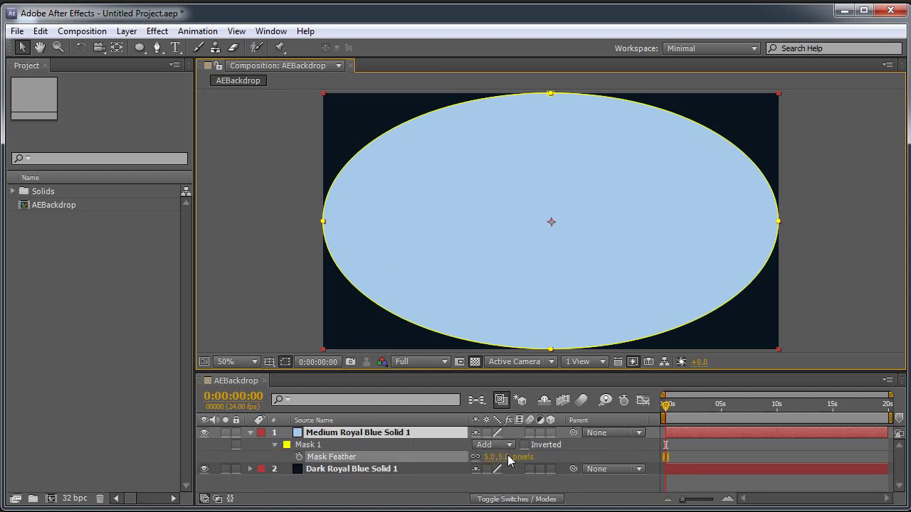
left_click_drag(508, 459, 675, 459)
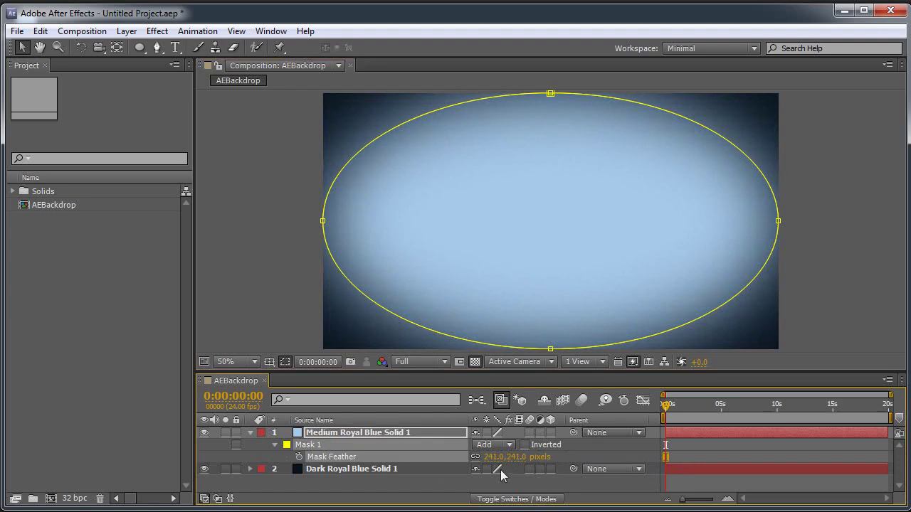
left_click(275, 444)
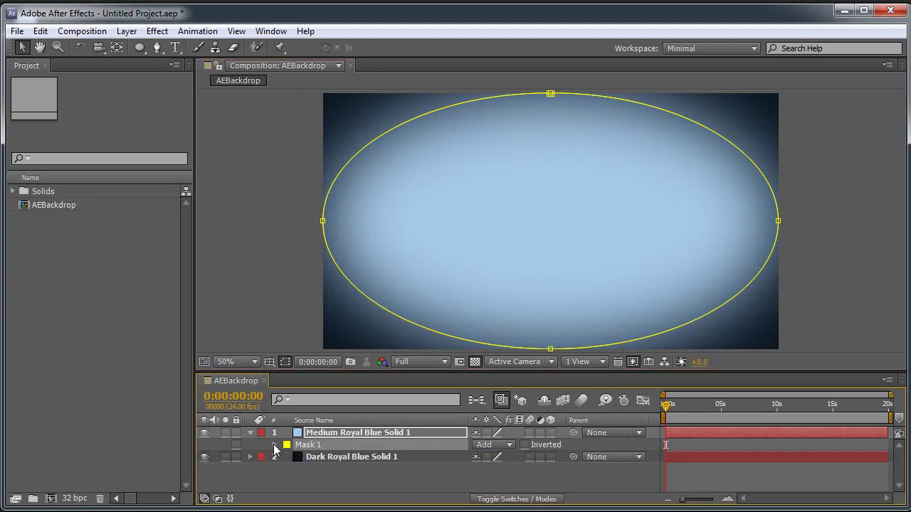
left_click(276, 445)
left_click(379, 463)
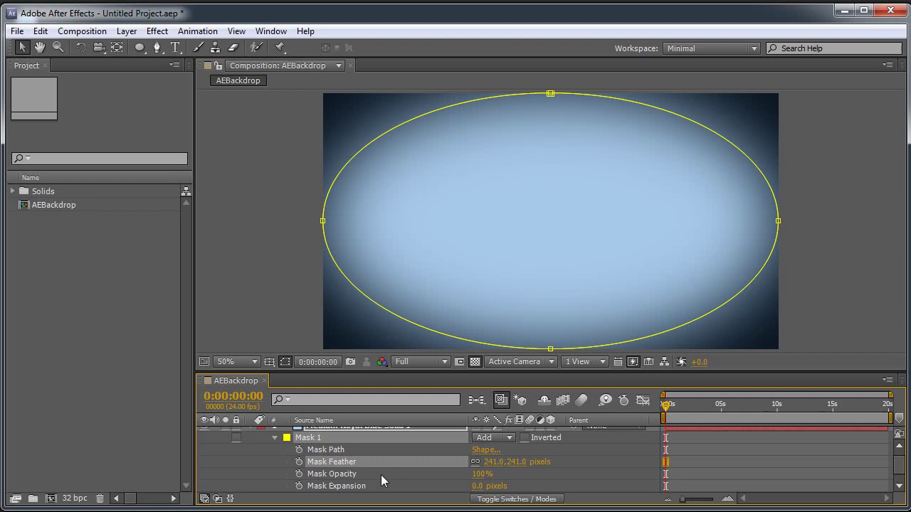
left_click_drag(478, 488, 358, 487)
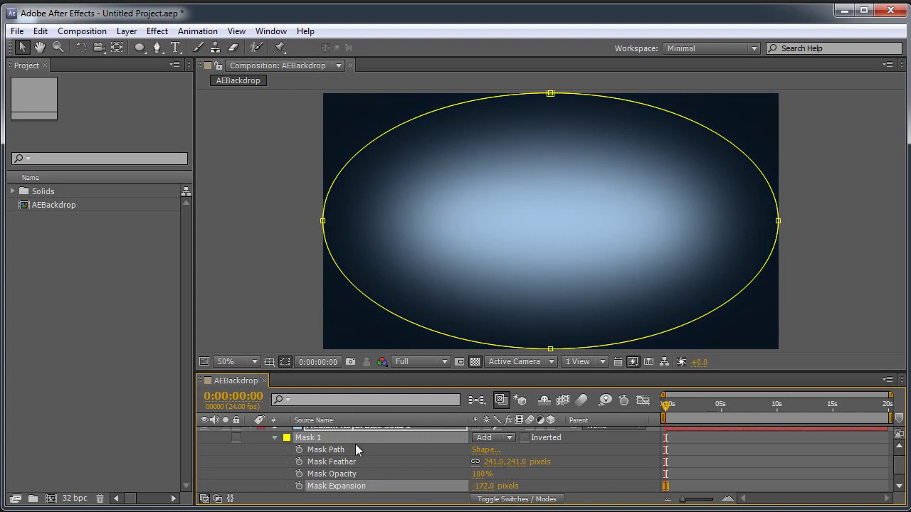
Lower the light-blue solid's opacity to 27%.
scroll(354, 427, "up", 1)
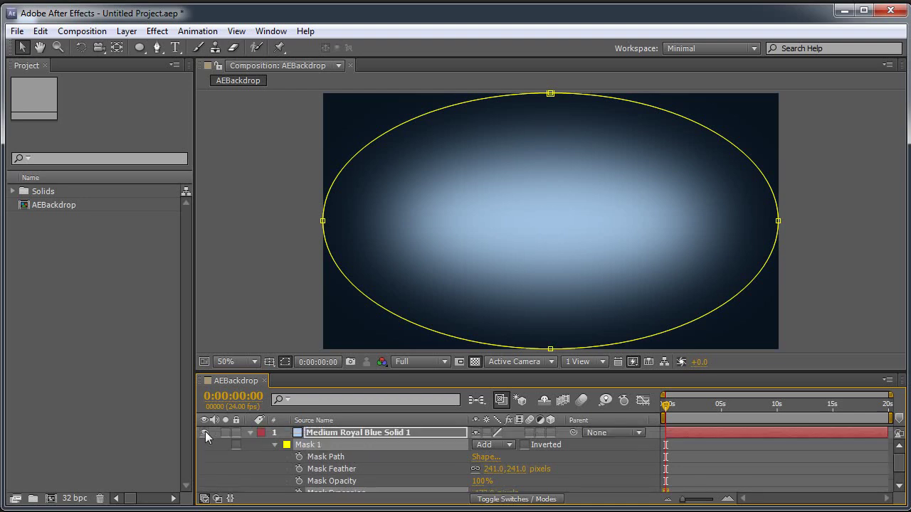
left_click(314, 436)
key("t")
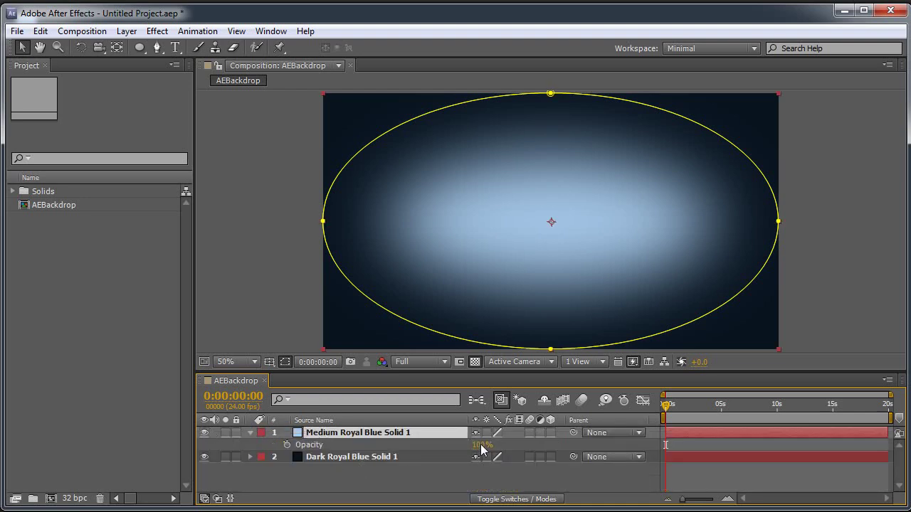
left_click_drag(481, 445, 435, 450)
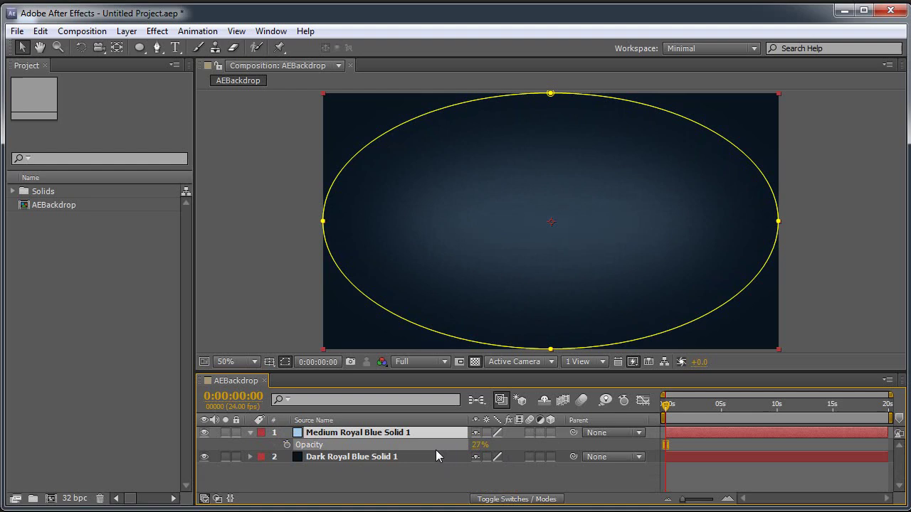
left_click(414, 482)
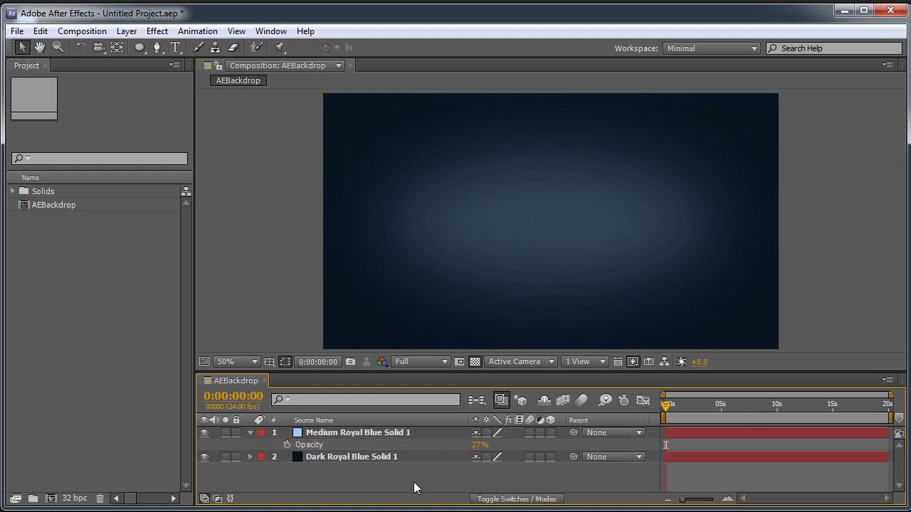
Create a pure white FFFFFF full-frame solid named White Solid 1 on top.
key("ctrl+y")
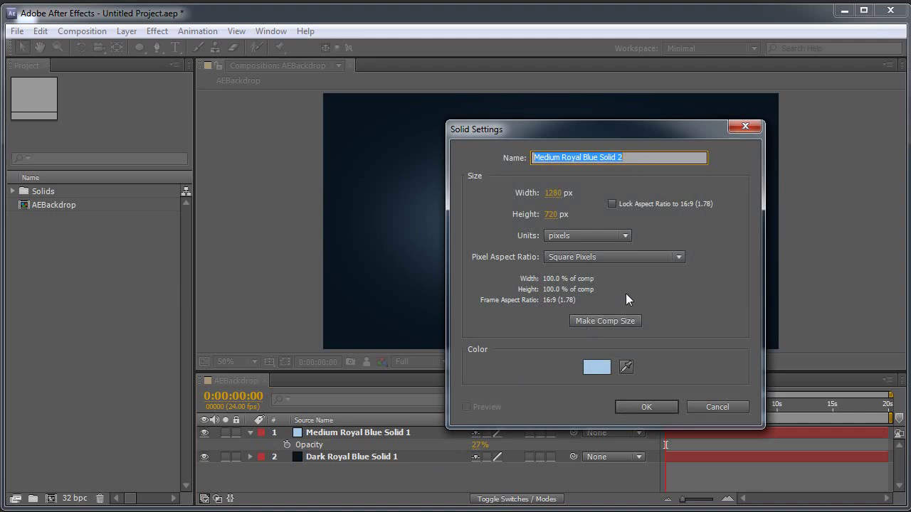
left_click(599, 367)
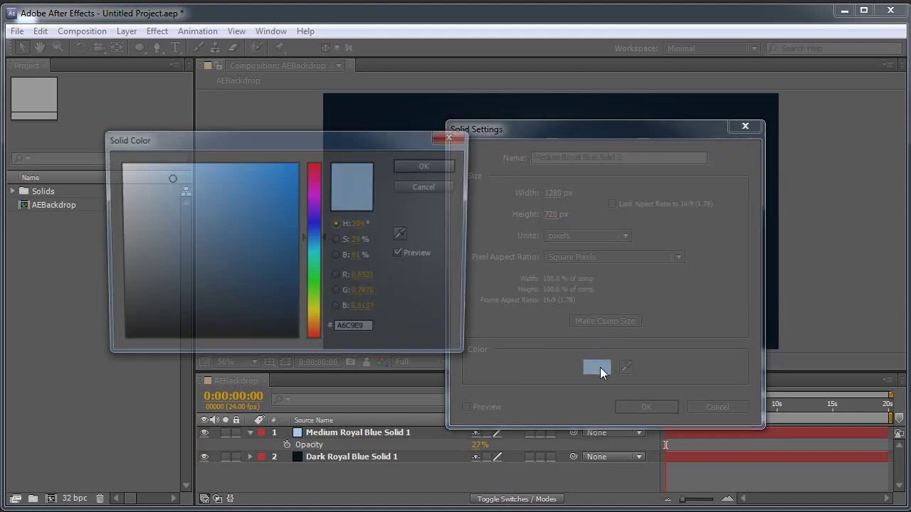
left_click_drag(279, 234, 6, 157)
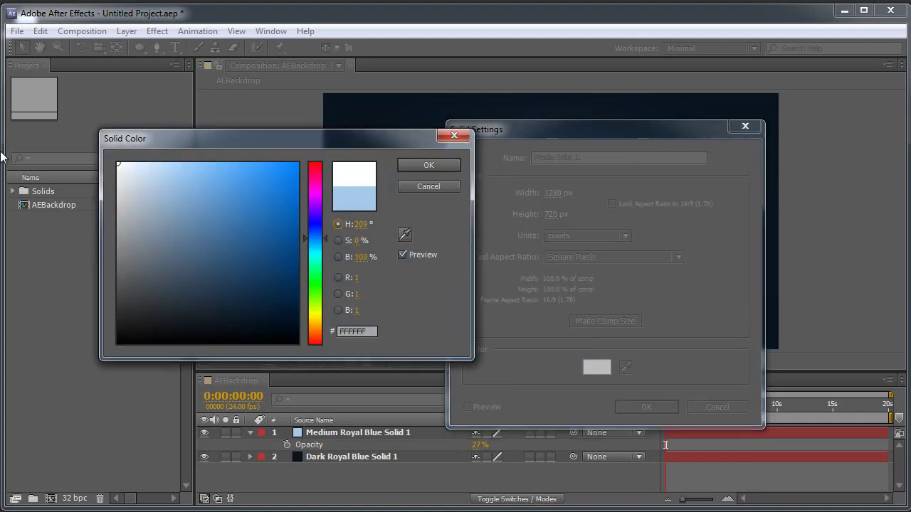
left_click(427, 171)
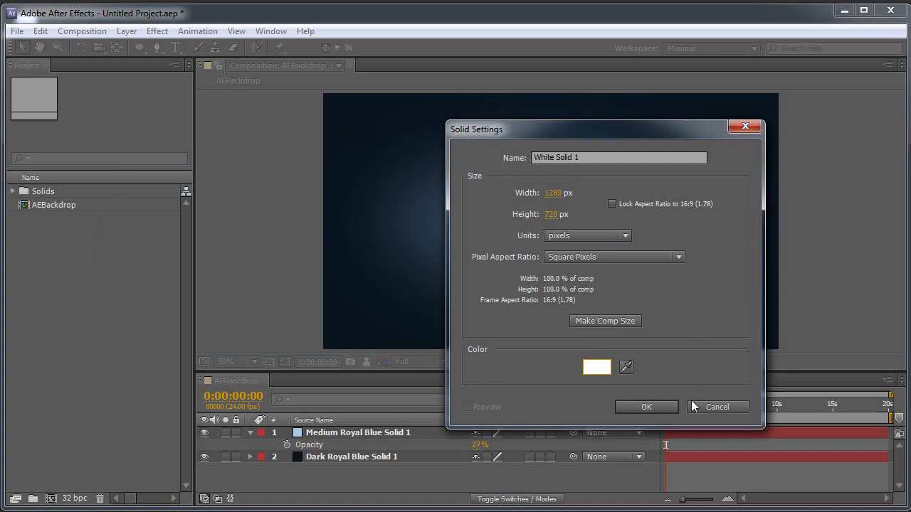
left_click(646, 407)
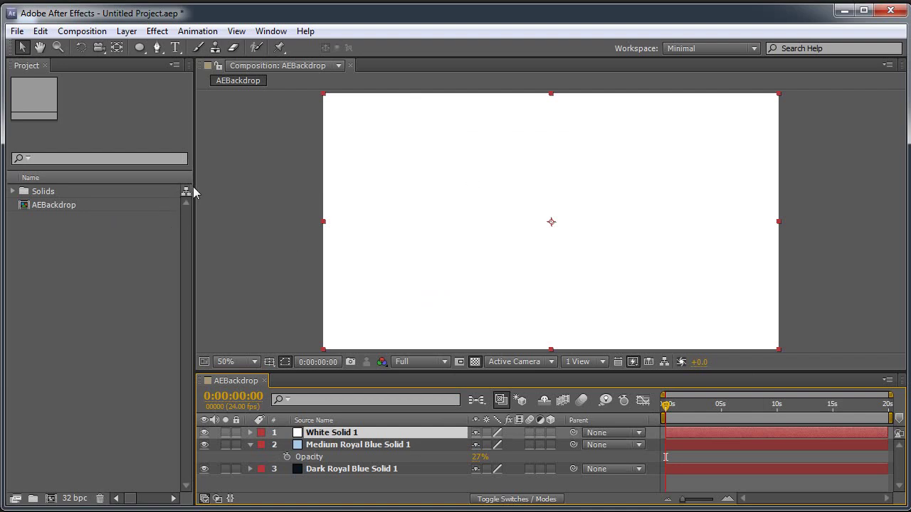
Draw a rectangle mask over the lower part of White Solid 1.
left_click(139, 47)
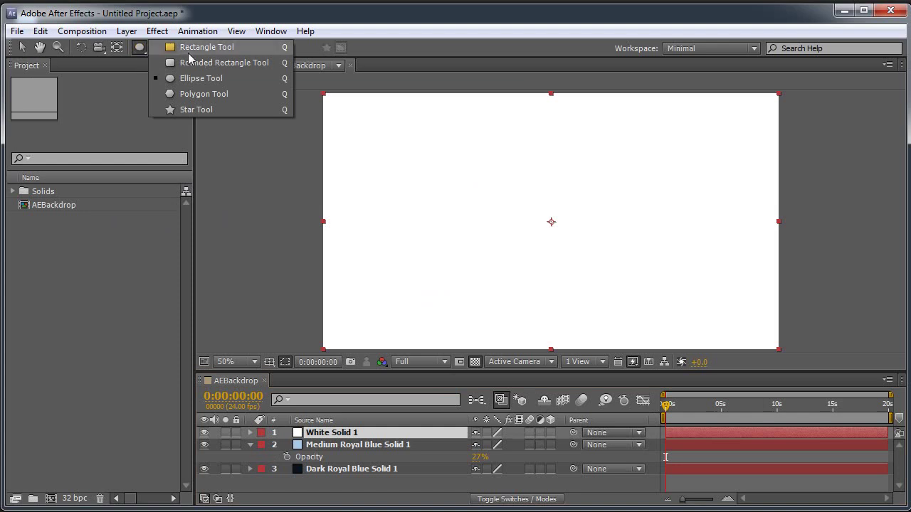
left_click(203, 47)
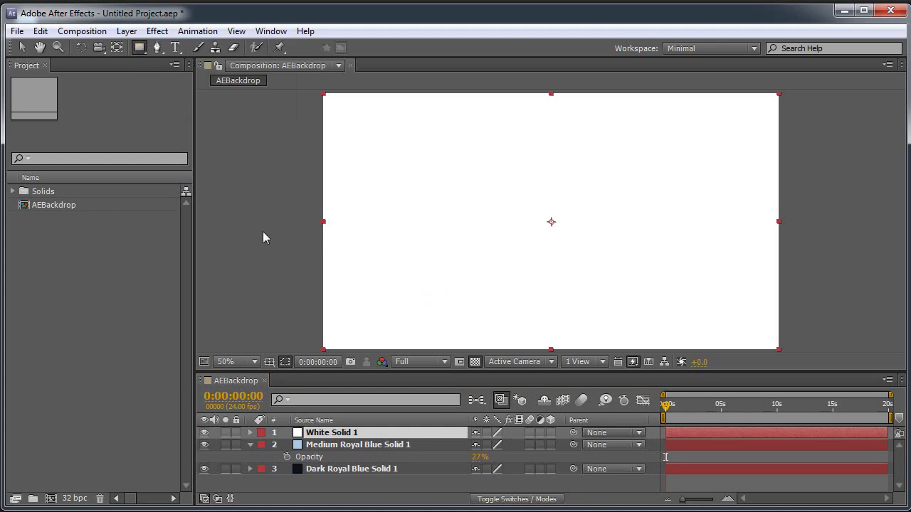
left_click_drag(262, 231, 848, 370)
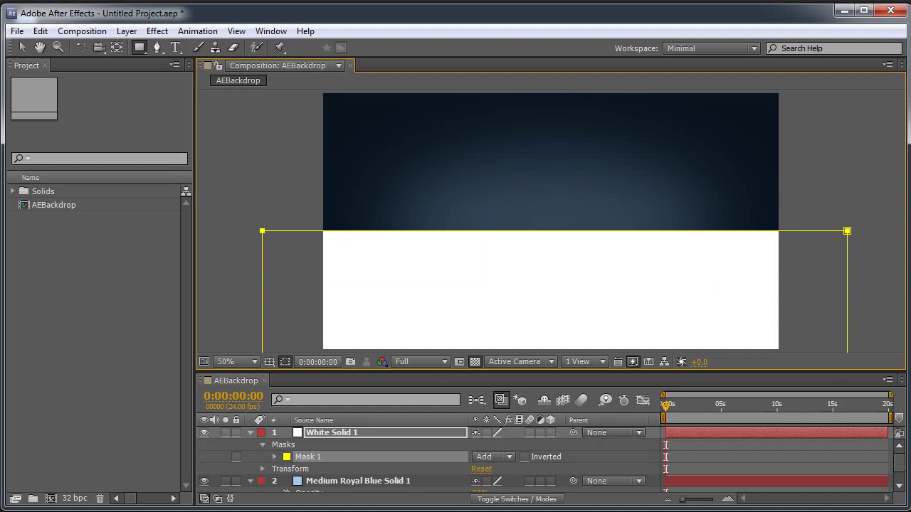
Feather the white solid's rectangle mask to 20 pixels.
left_click(336, 434)
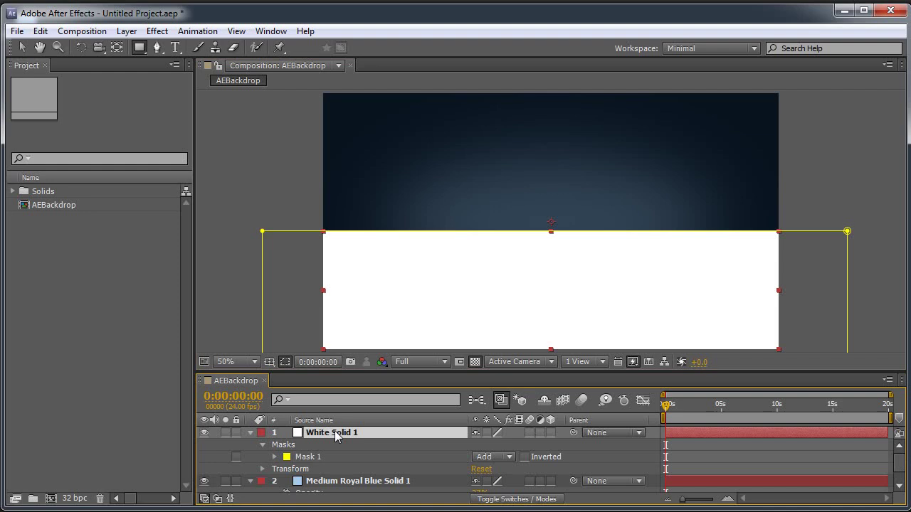
key("f")
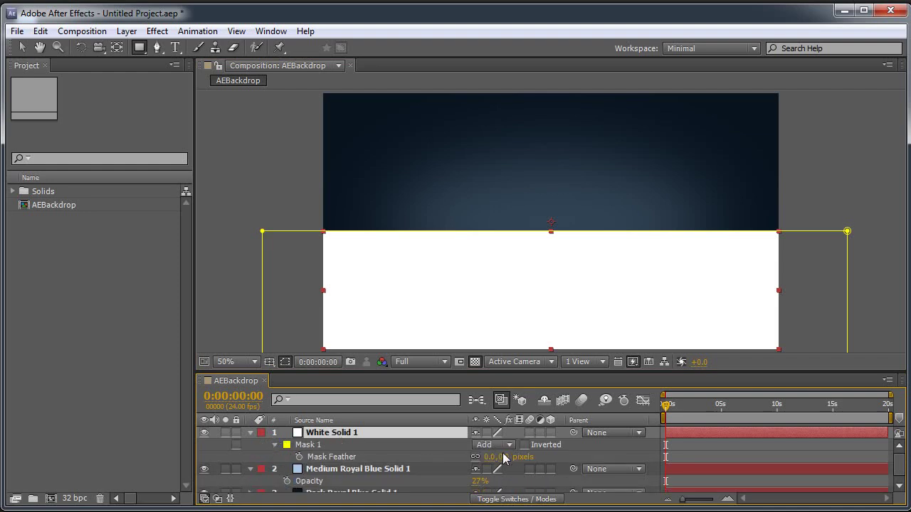
left_click_drag(503, 457, 511, 455)
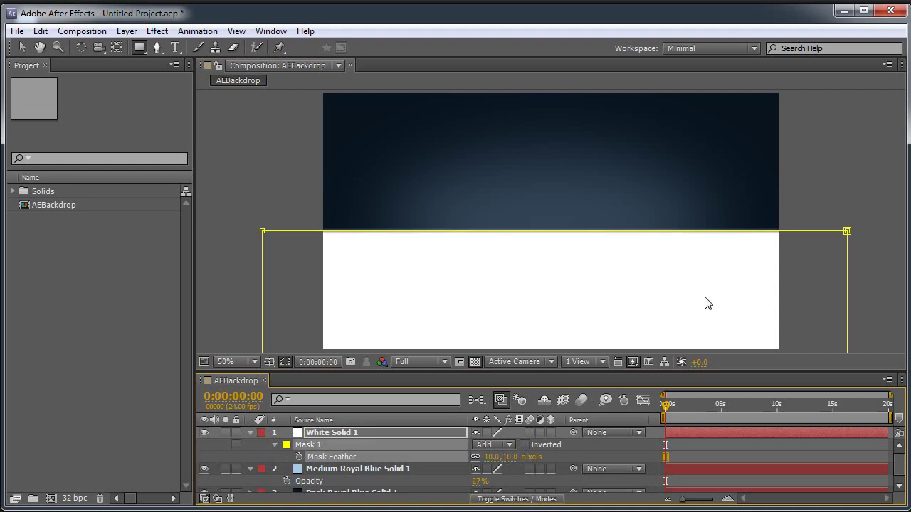
left_click(286, 362)
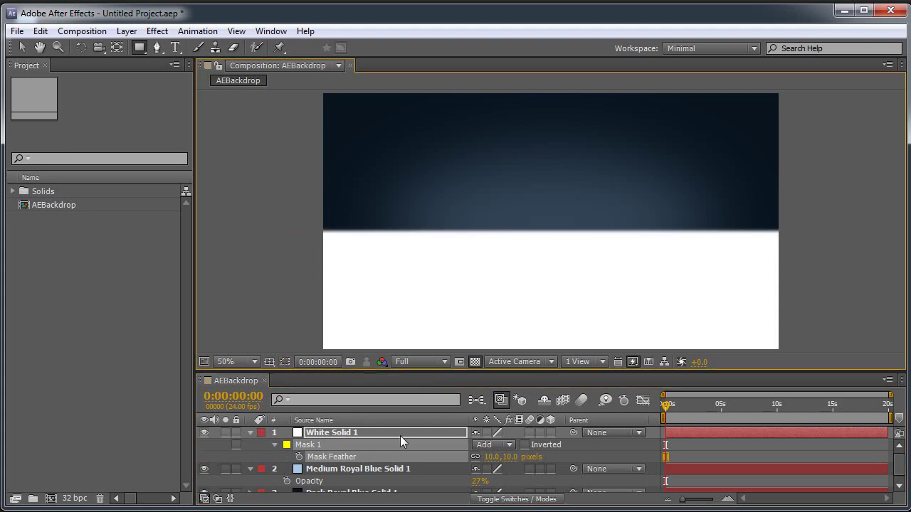
left_click_drag(510, 455, 520, 459)
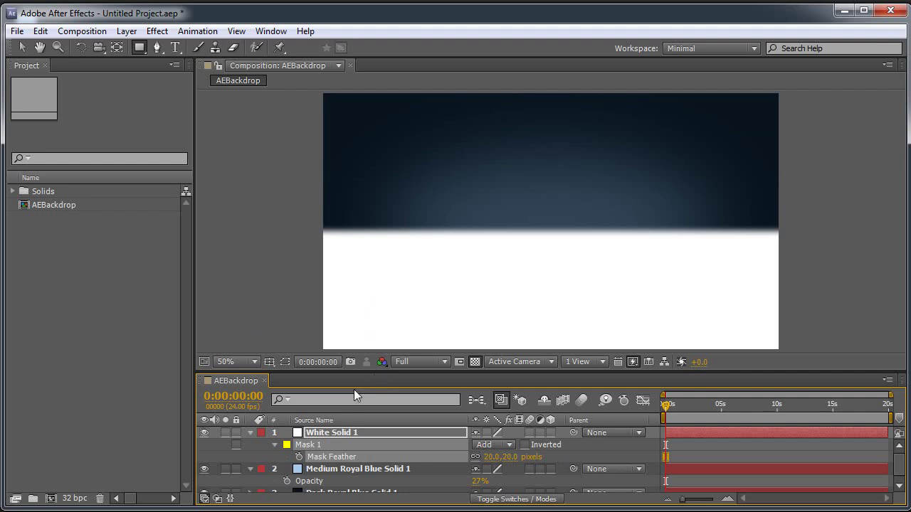
Draw a second rectangle mask across the lower frame of White Solid 1.
key("f")
left_click(284, 361)
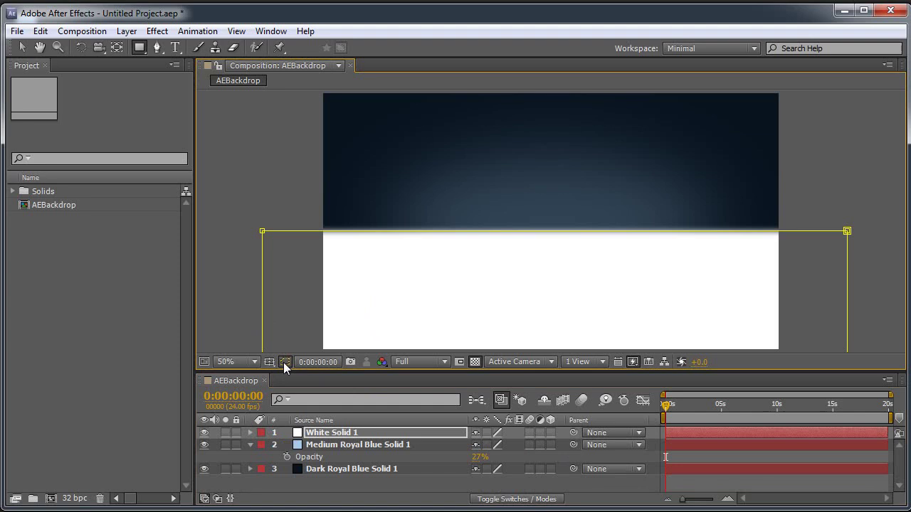
left_click(396, 438)
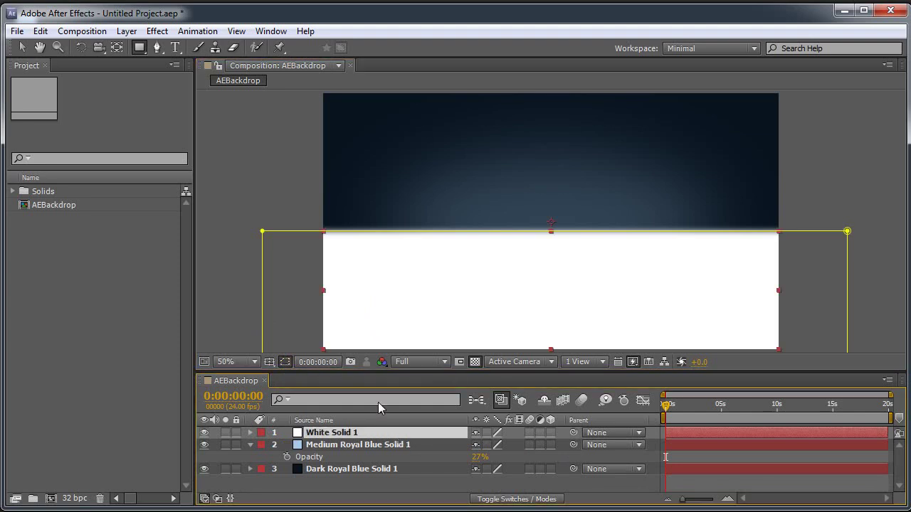
left_click(139, 49)
left_click_drag(207, 284, 910, 422)
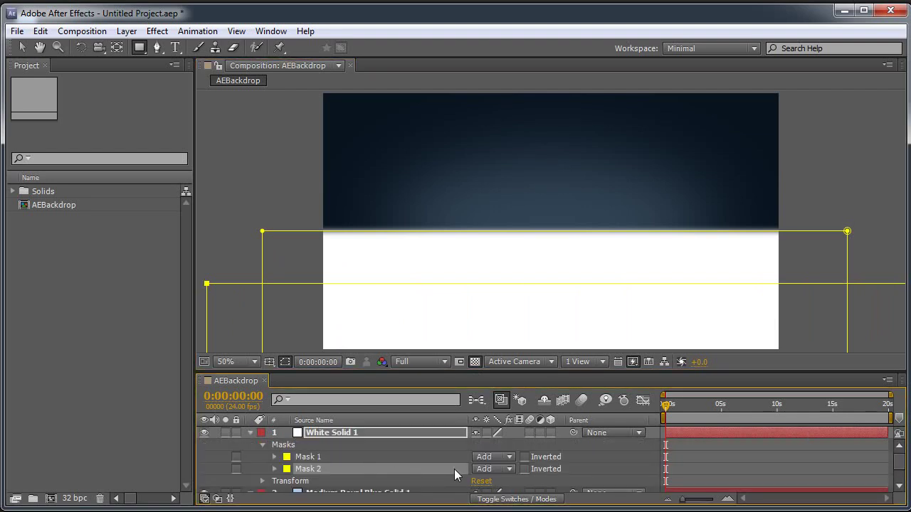
Set Mask 2 to Subtract and feather it about 330 pixels.
key("f")
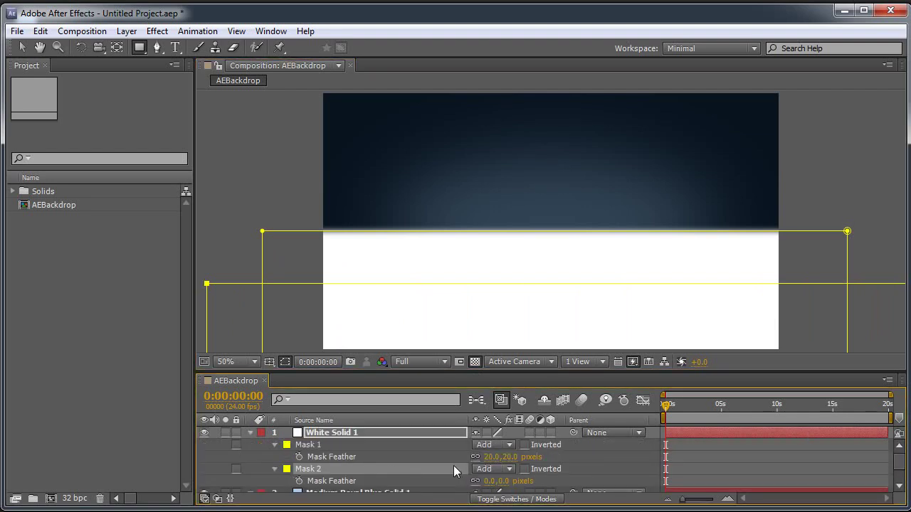
left_click(524, 469)
left_click(525, 470)
left_click(502, 469)
left_click(505, 511)
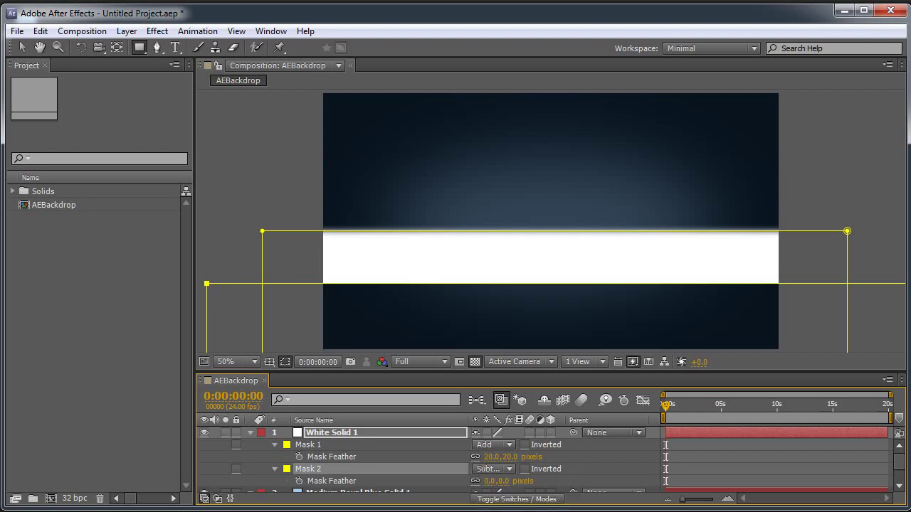
left_click(525, 469)
left_click(524, 469)
left_click_drag(492, 481, 714, 470)
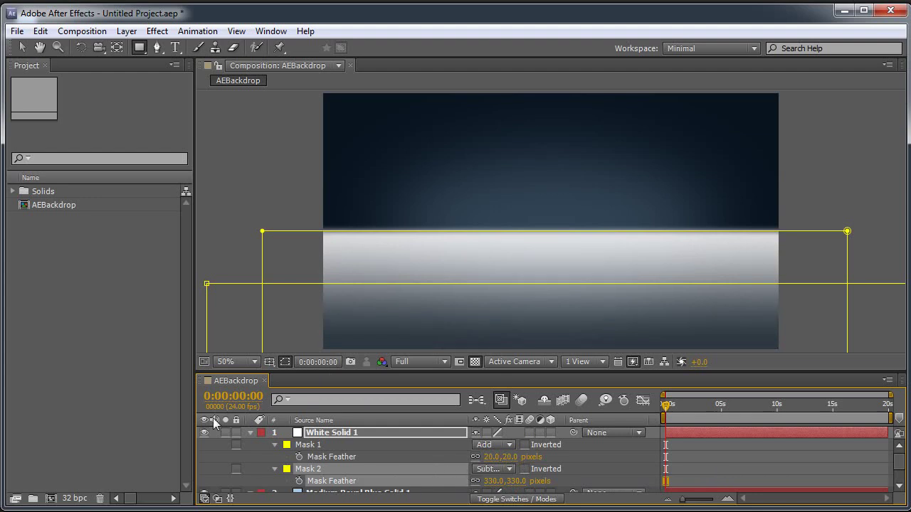
Stretch White Solid 1 downward by its bottom handle.
key("v")
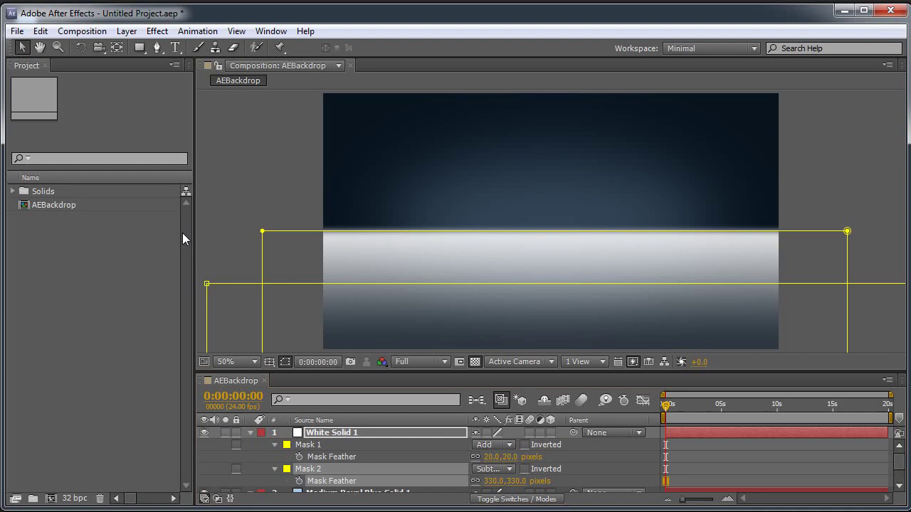
key("h")
left_click_drag(844, 204, 833, 142)
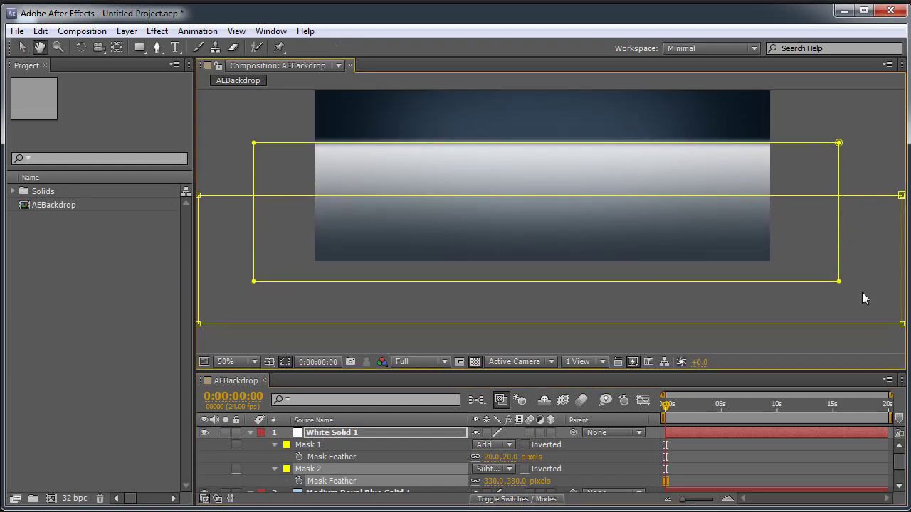
key("v")
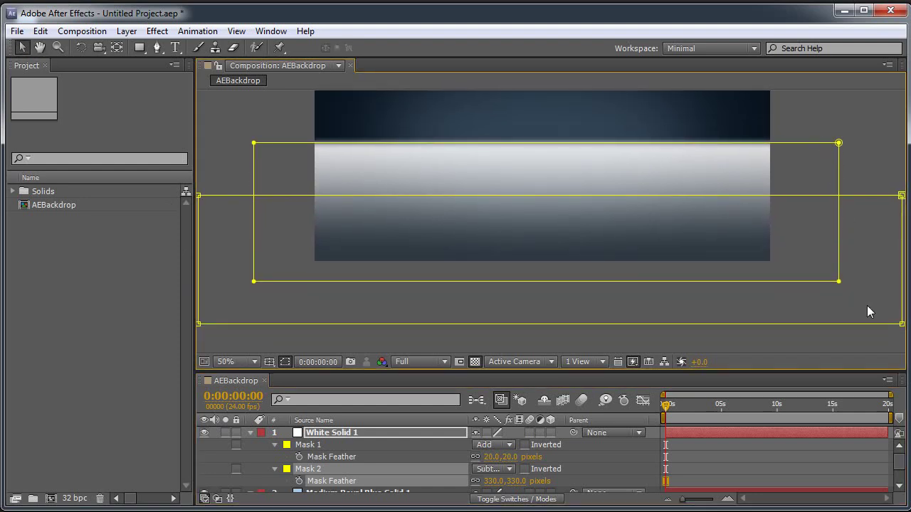
left_click(902, 324)
left_click_drag(549, 324, 553, 458)
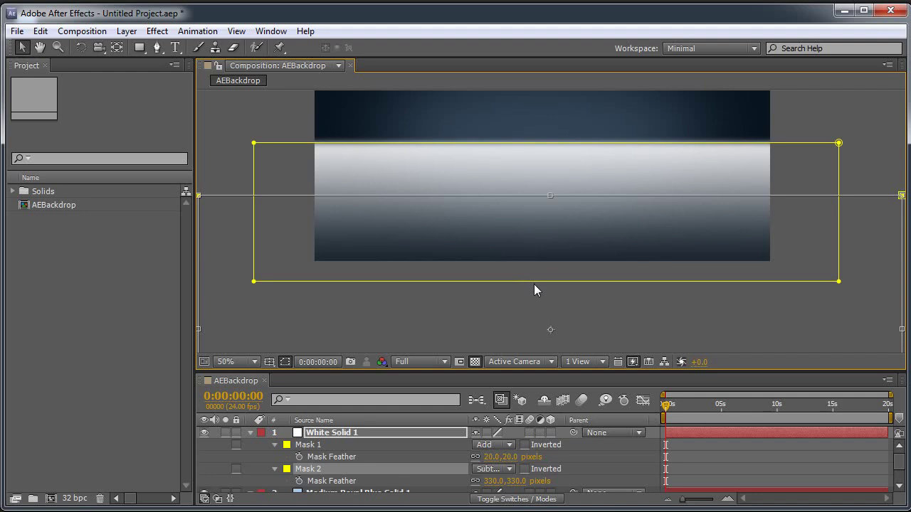
Move White Solid 1 up about 90 pixels.
left_click(875, 197)
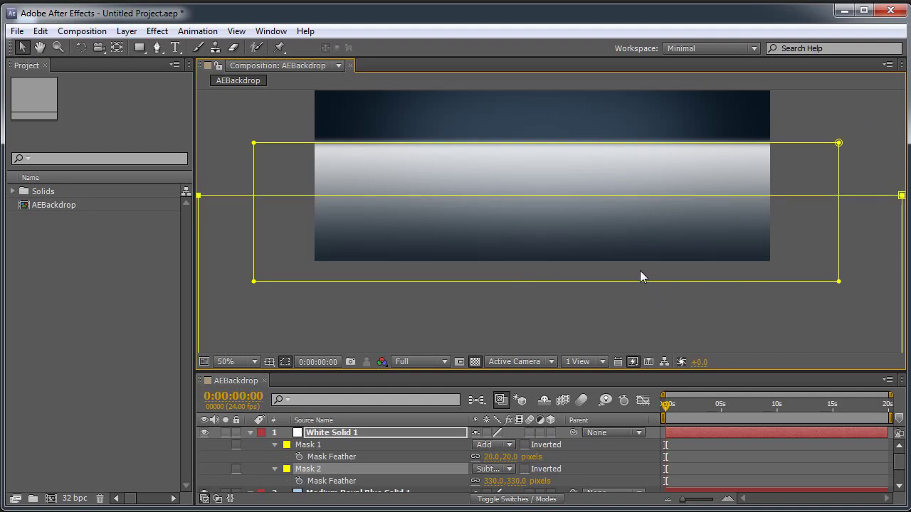
left_click(888, 201)
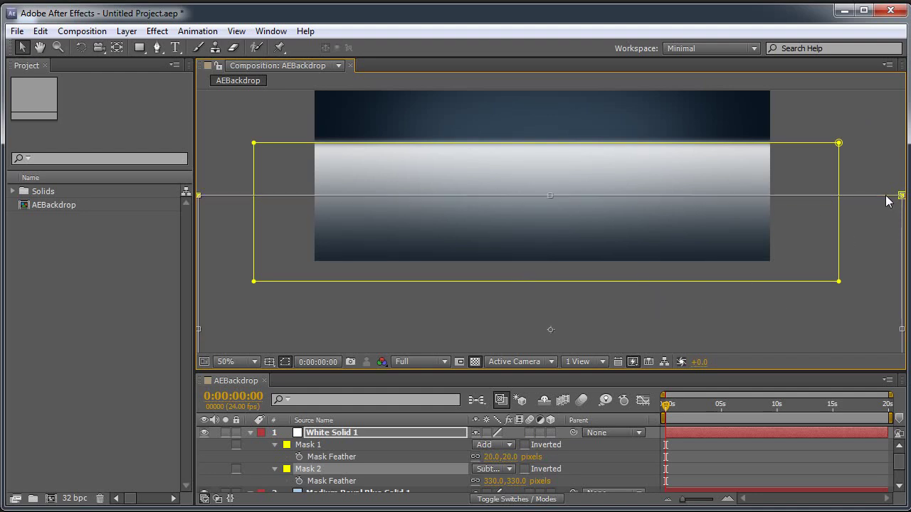
left_click_drag(642, 328, 644, 286)
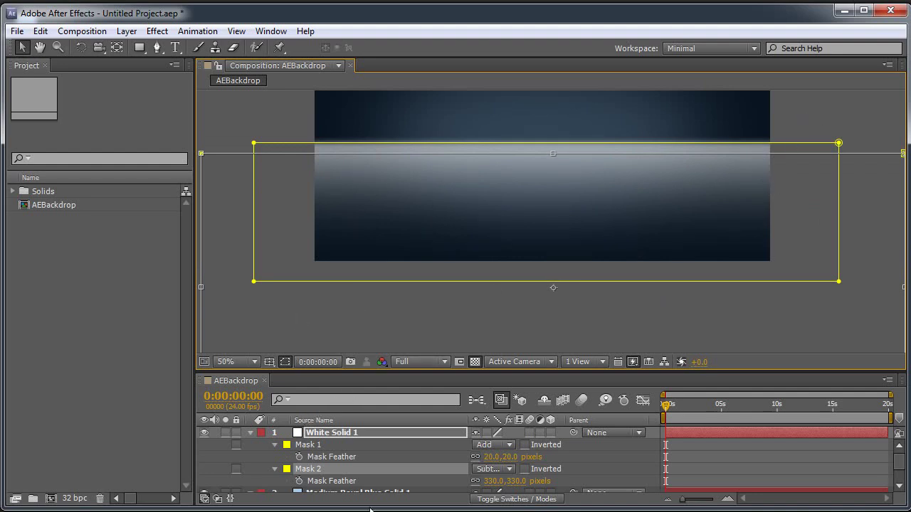
Lower White Solid 1's opacity to 72% to mute the floor band.
left_click(250, 433)
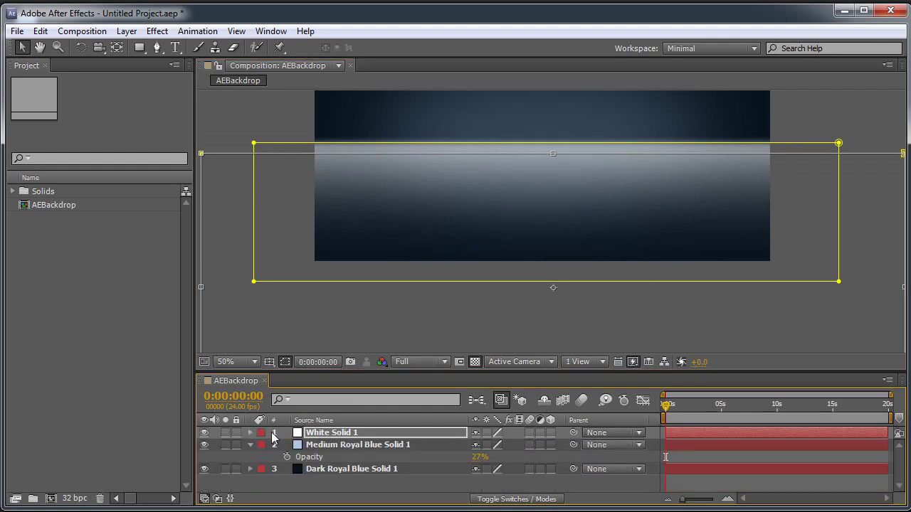
left_click(347, 432)
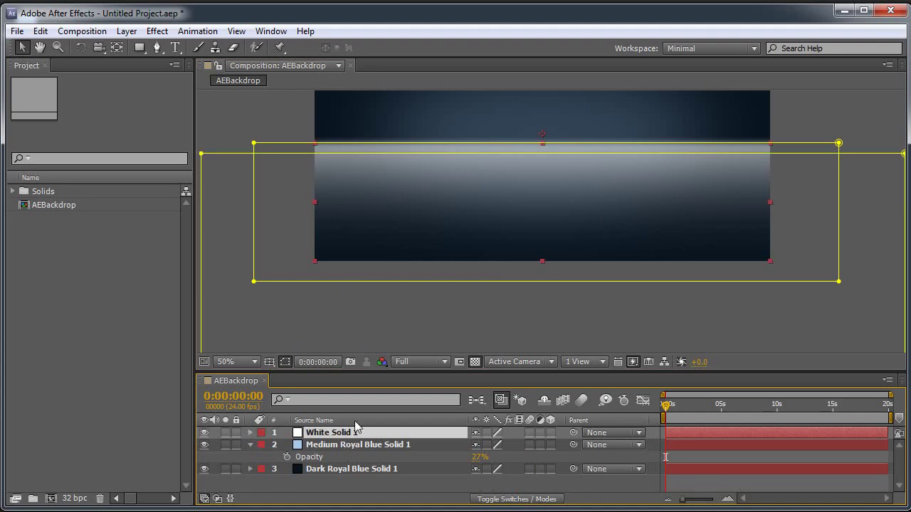
key("t")
left_click_drag(484, 446, 456, 442)
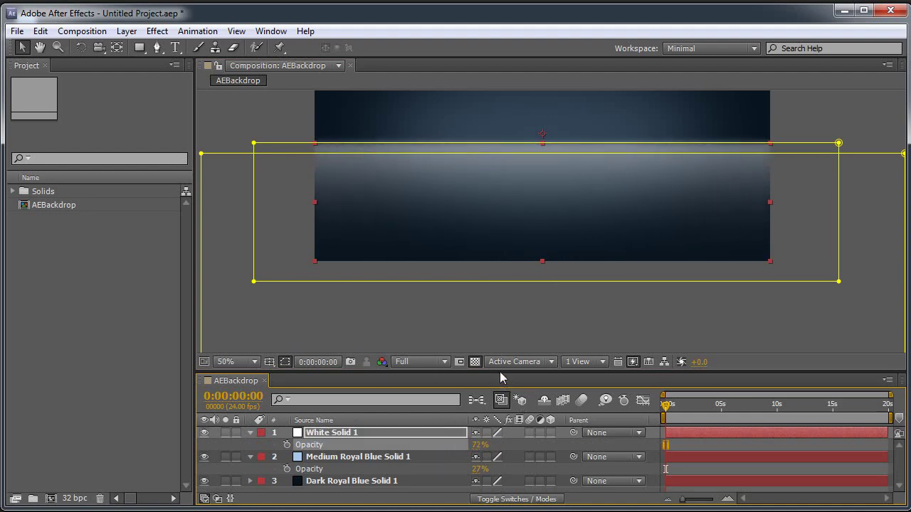
left_click(515, 321)
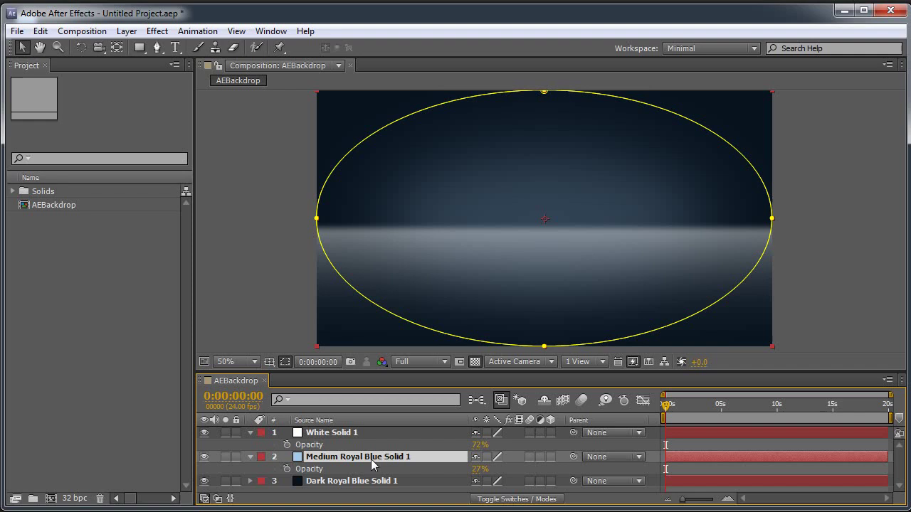
Resize the blue solid, raising its bottom edge and stretching its top above the frame.
left_click(545, 348)
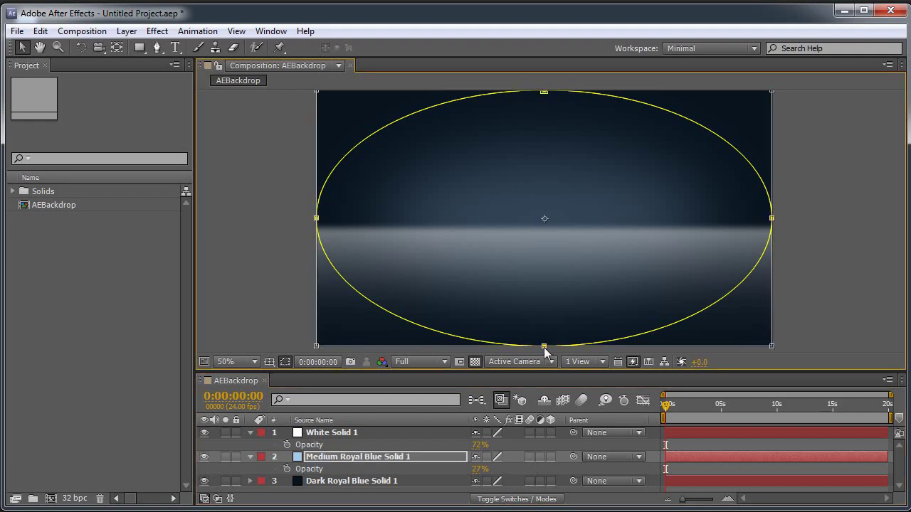
left_click_drag(543, 346, 539, 315)
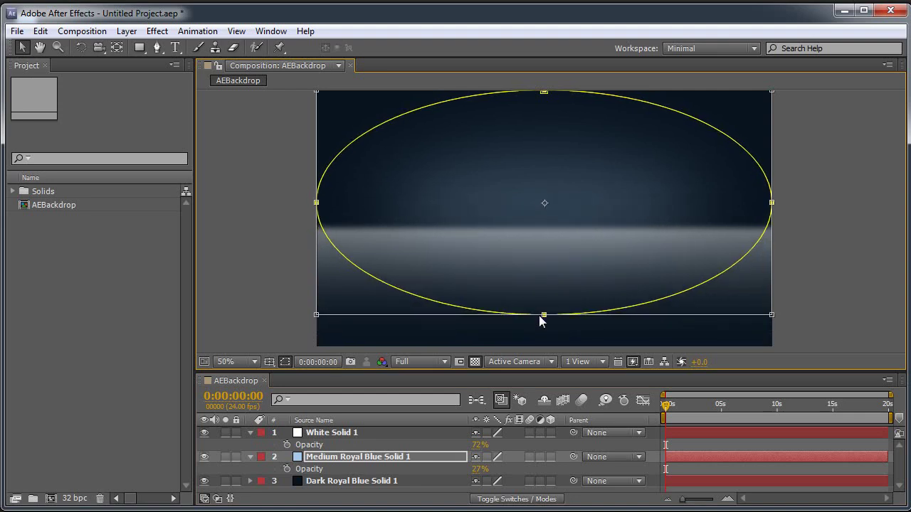
left_click_drag(544, 94, 544, 59)
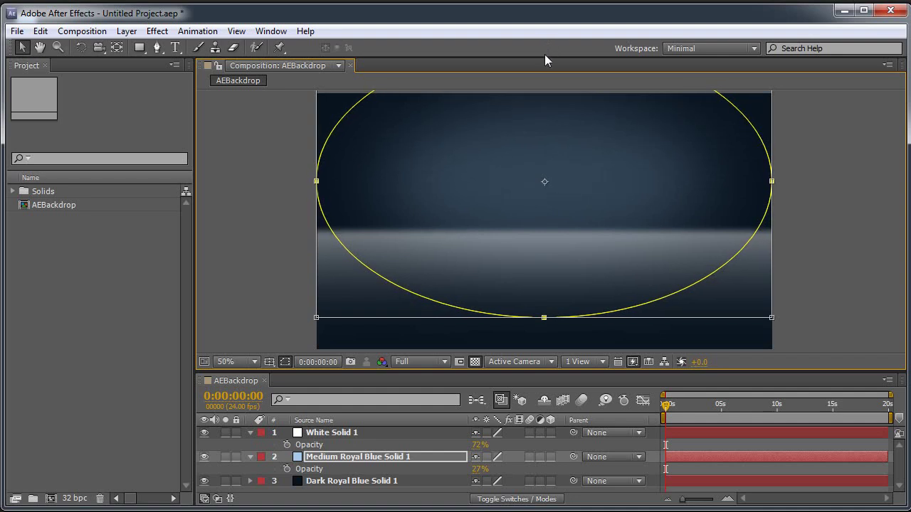
left_click(580, 170)
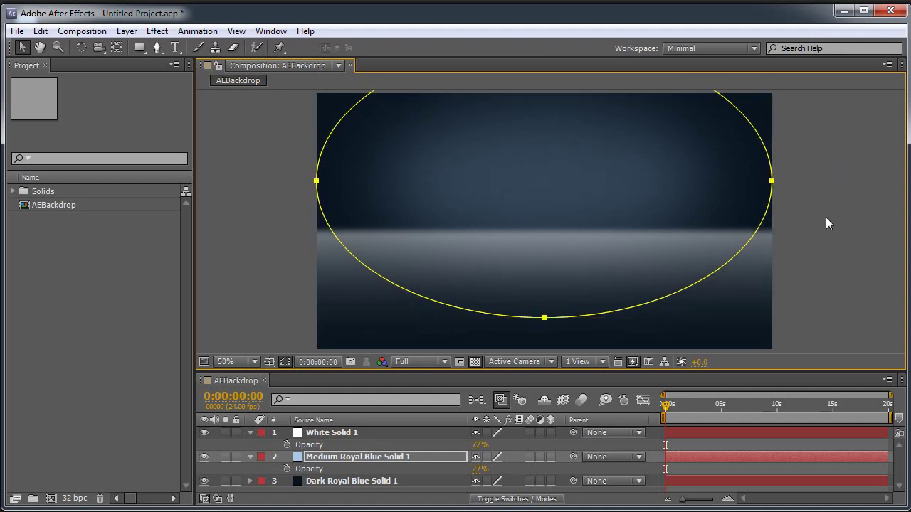
left_click(833, 194)
left_click(832, 194)
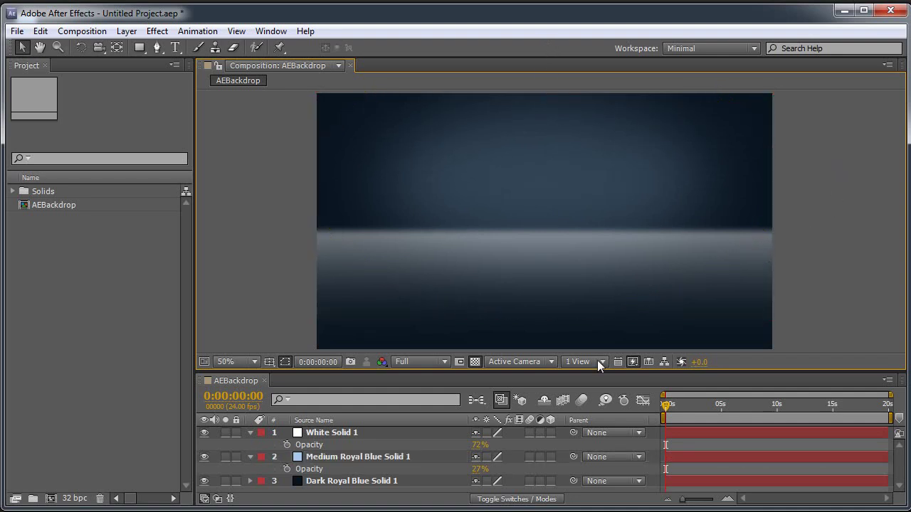
Feather the Medium Royal Blue Solid's mask to 276 px and raise its Mask Expansion.
left_click(357, 459)
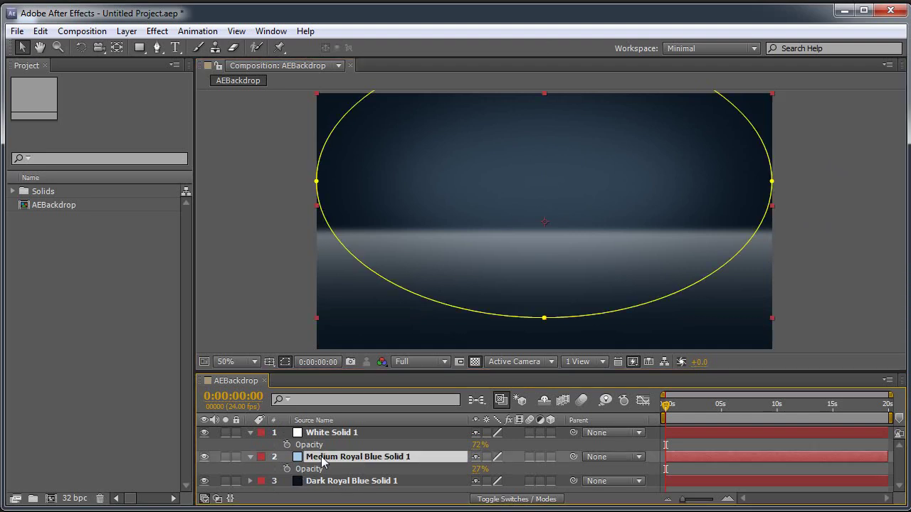
key("f")
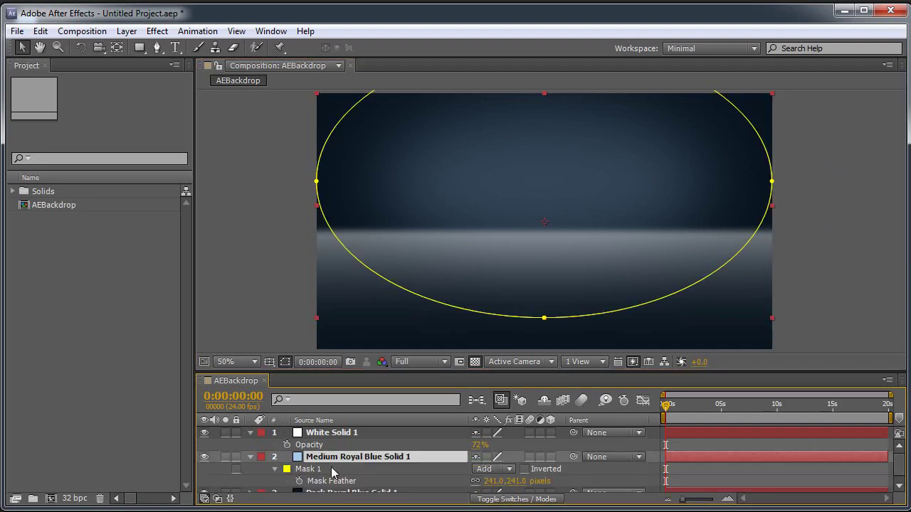
left_click(502, 483)
left_click_drag(503, 484, 520, 485)
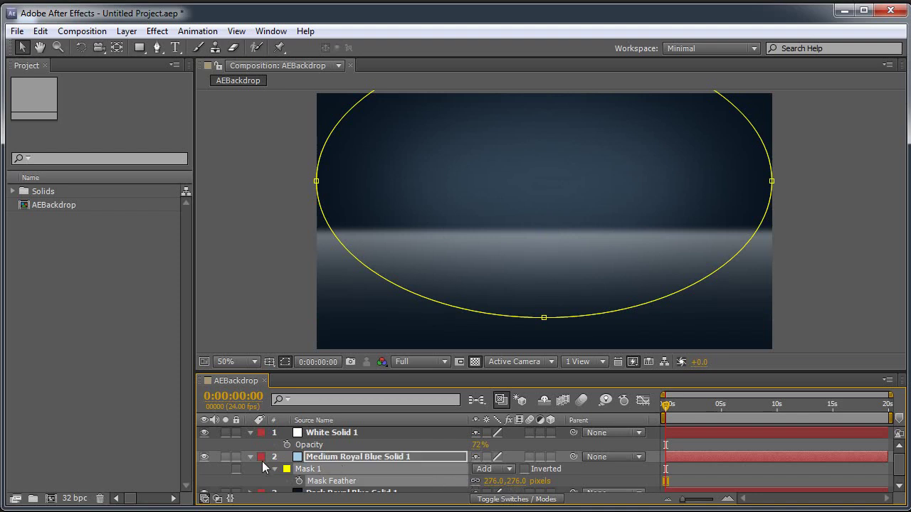
left_click(274, 470)
left_click(275, 469)
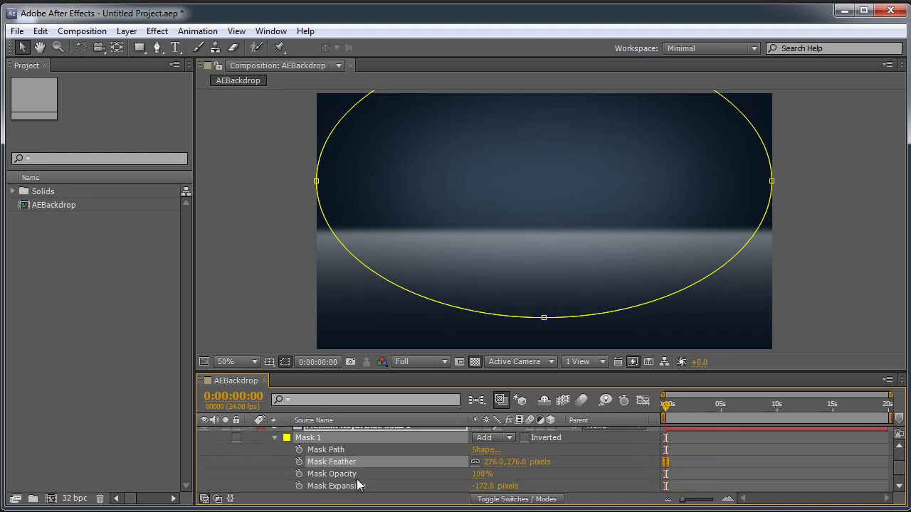
left_click_drag(488, 486, 522, 496)
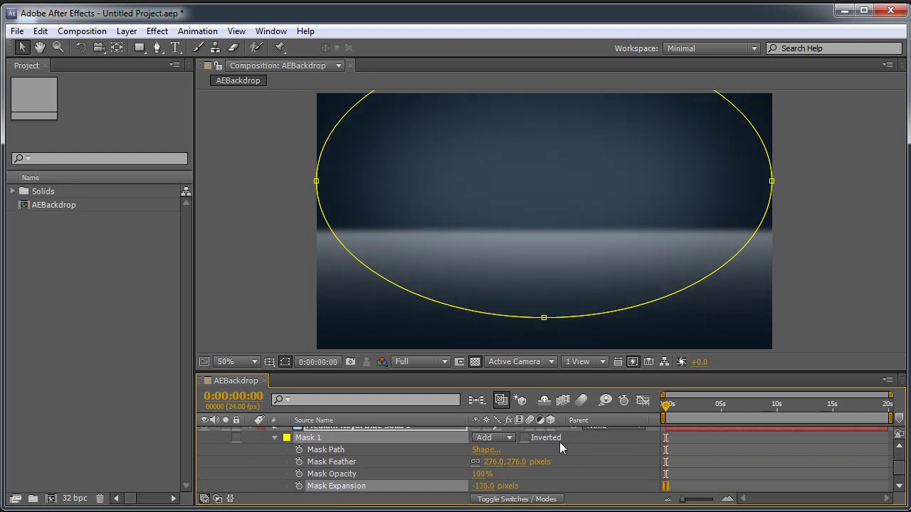
Nudge White Solid 1 and Medium Royal Blue Solid 1 down together to lower the horizon.
left_click(826, 190)
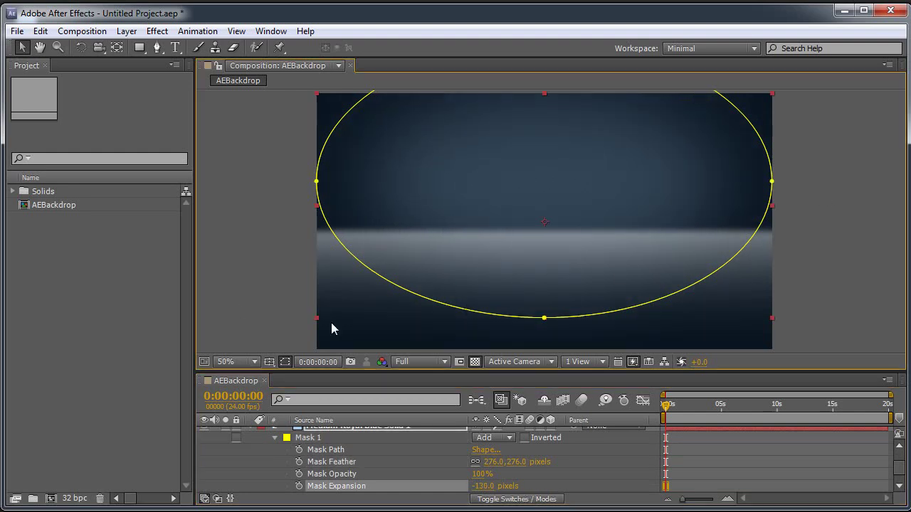
left_click(328, 436)
scroll(325, 443, "up", 2)
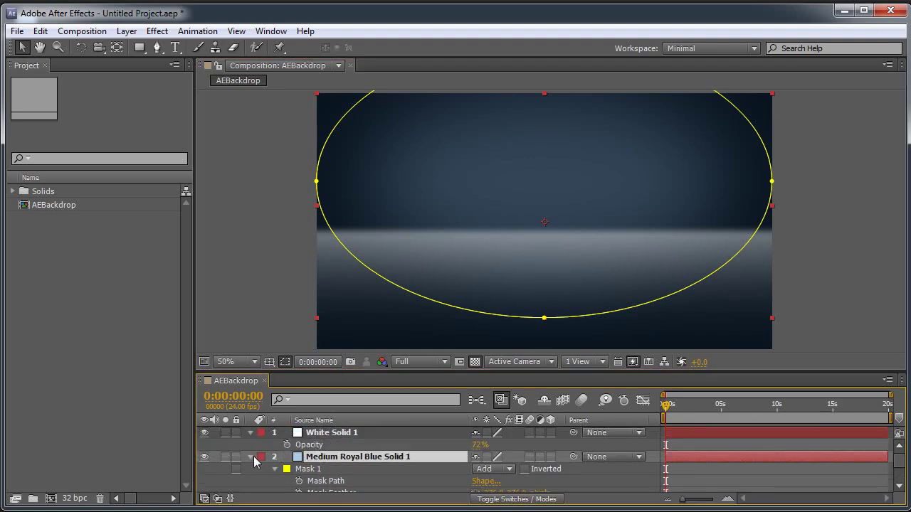
left_click(250, 457)
left_click(293, 490)
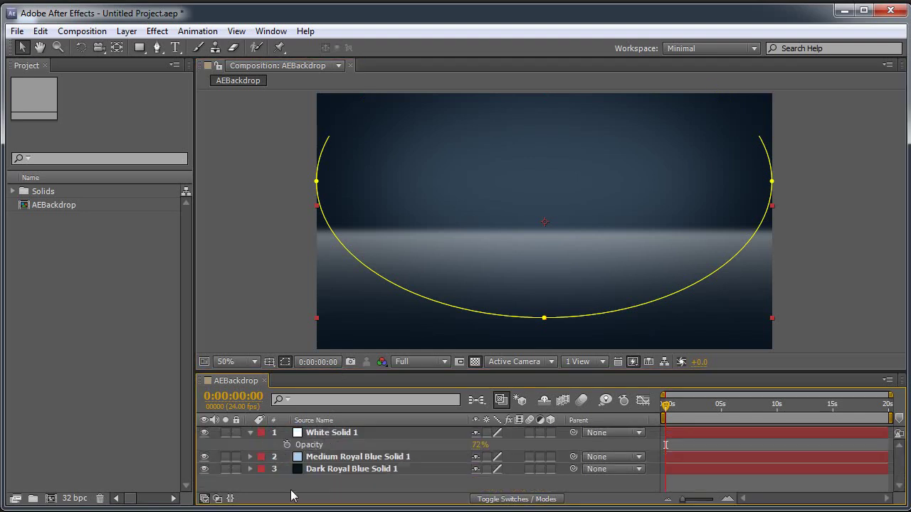
left_click(250, 431)
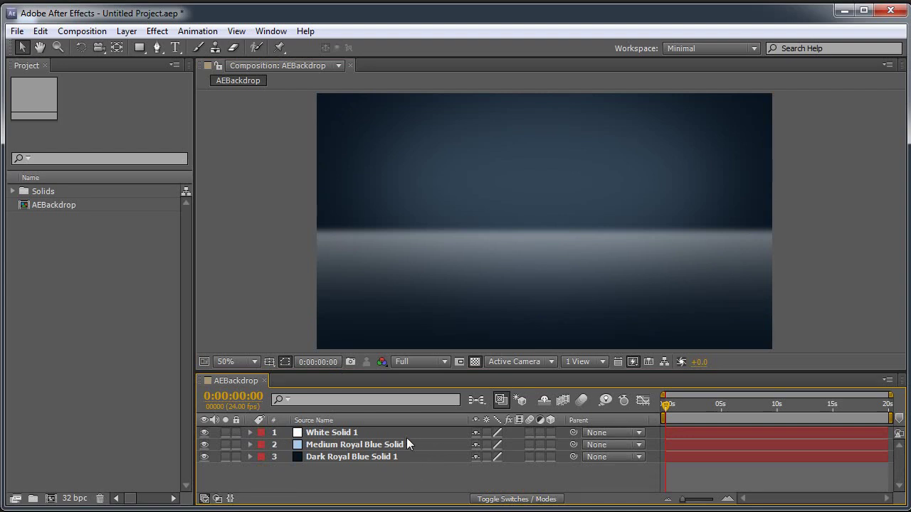
left_click(360, 444)
left_click(362, 434, "shift")
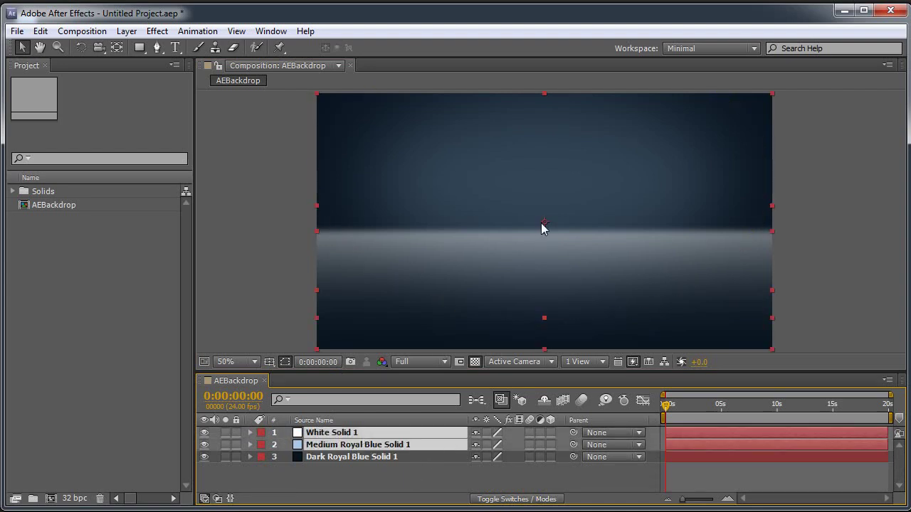
key("shift+Down")
key("shift+Down")
key("shift+Down")
key("shift+Down")
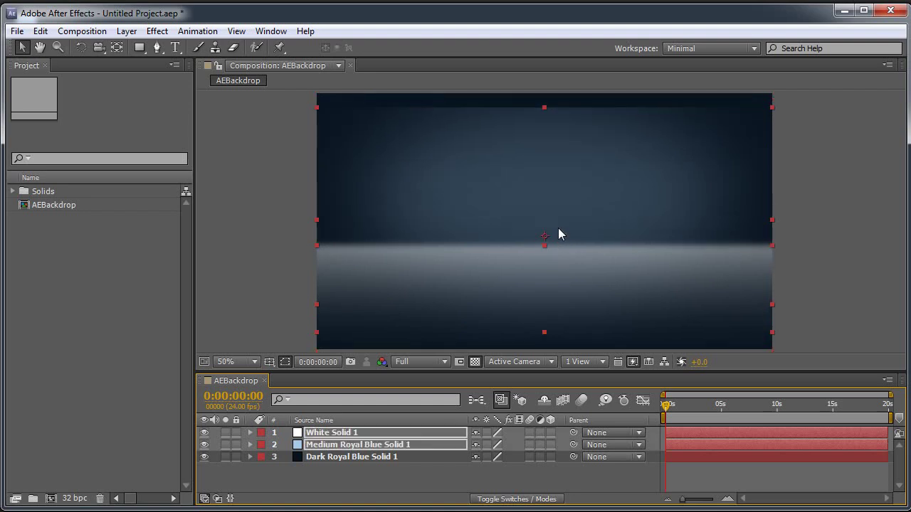
Nudge the blue glow back up, move its ellipse mask down about 33 px, and lock all three solids.
left_click(429, 457)
left_click(426, 444)
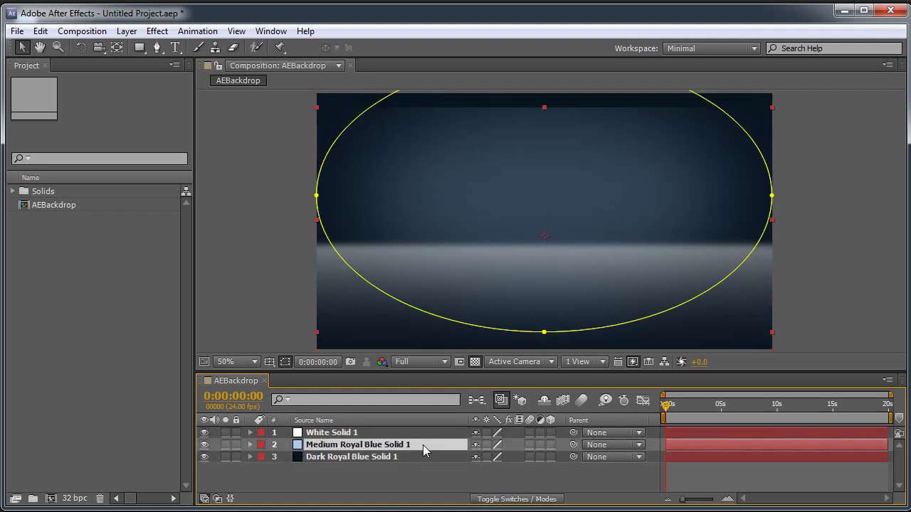
key("shift+Up")
key("shift+Up")
key("shift+Up")
key("shift+Up")
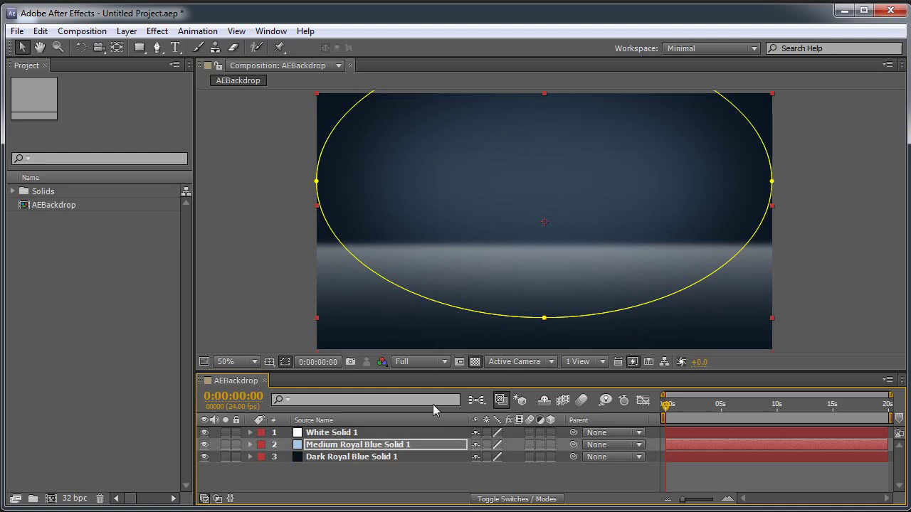
double_click(545, 319)
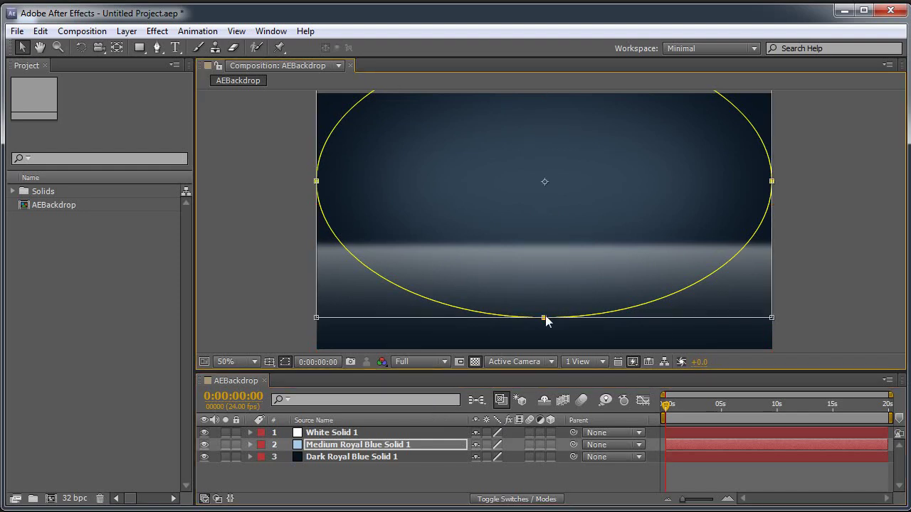
left_click_drag(623, 133, 608, 184)
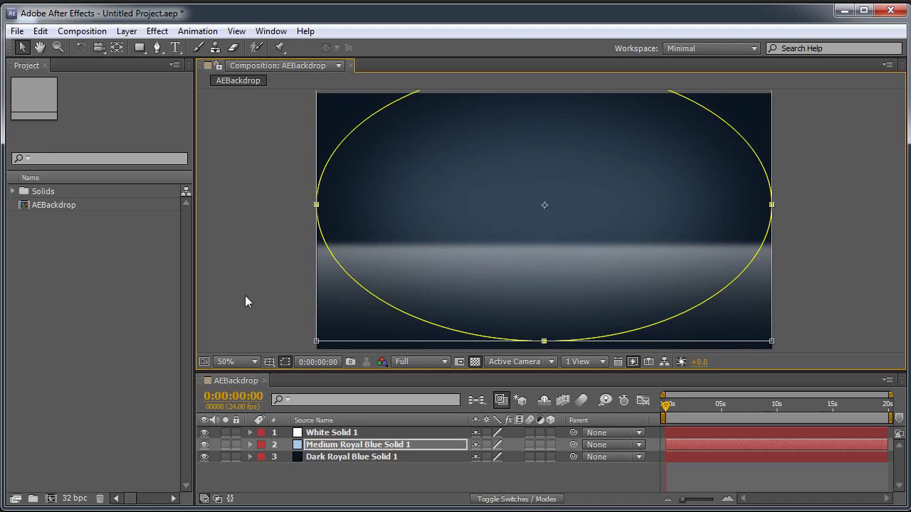
key("Return")
left_click(274, 480)
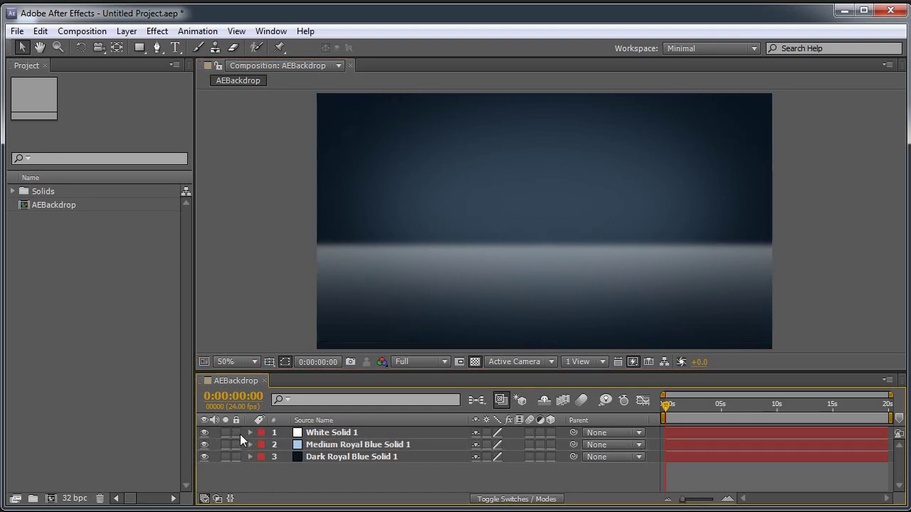
left_click_drag(238, 434, 239, 472)
Create a 'dwburman' text layer above the horizon.
left_click(179, 47)
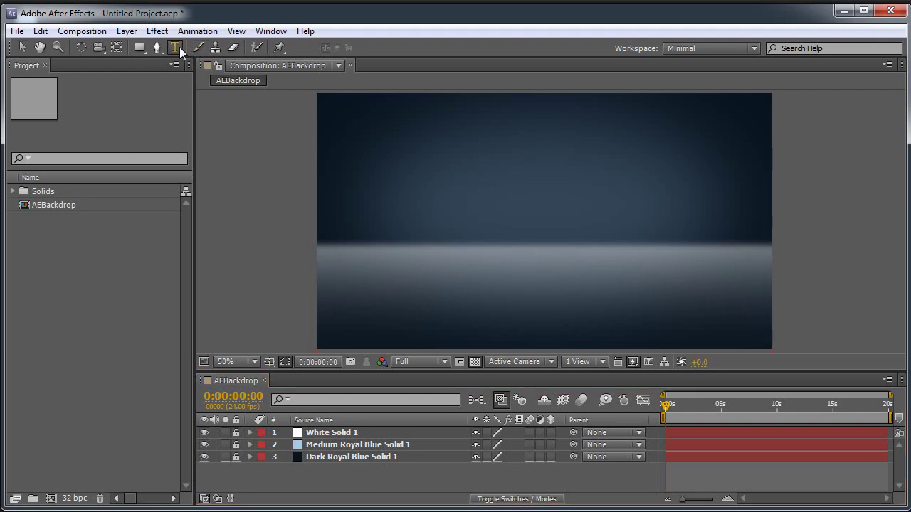
left_click(473, 222)
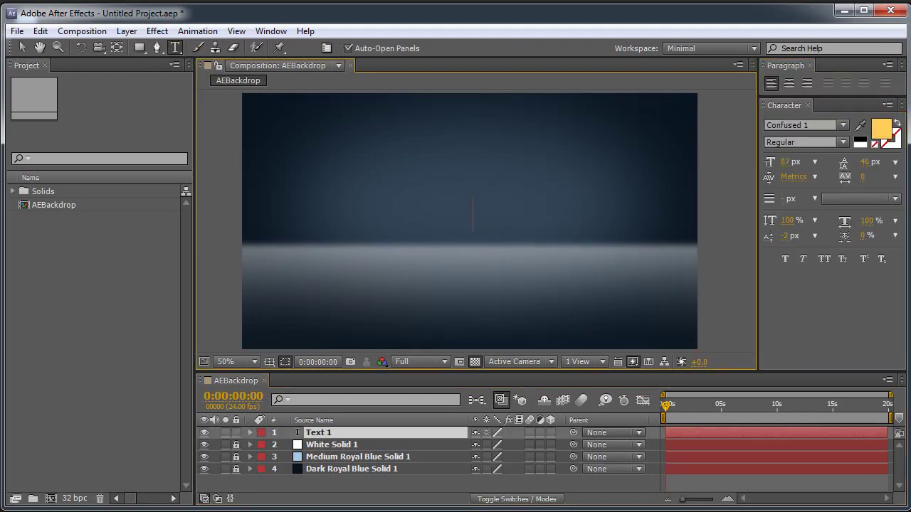
type("dwburman")
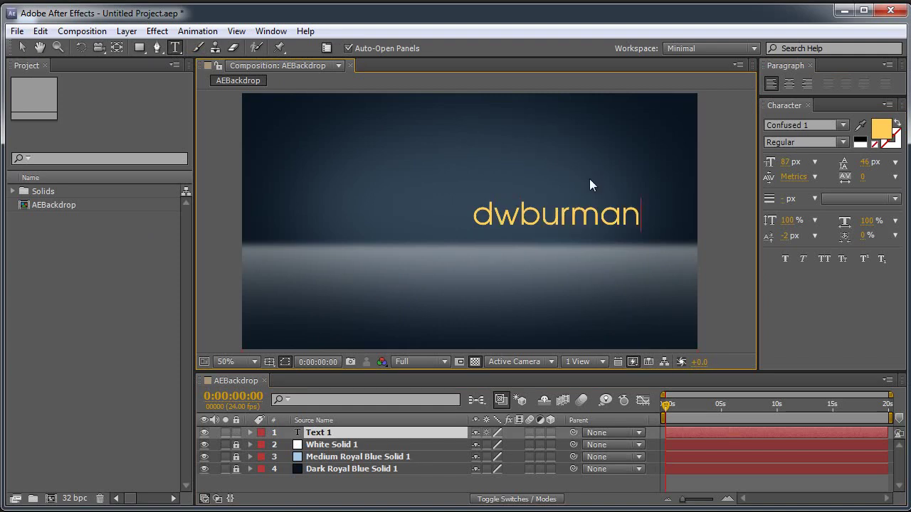
left_click(23, 46)
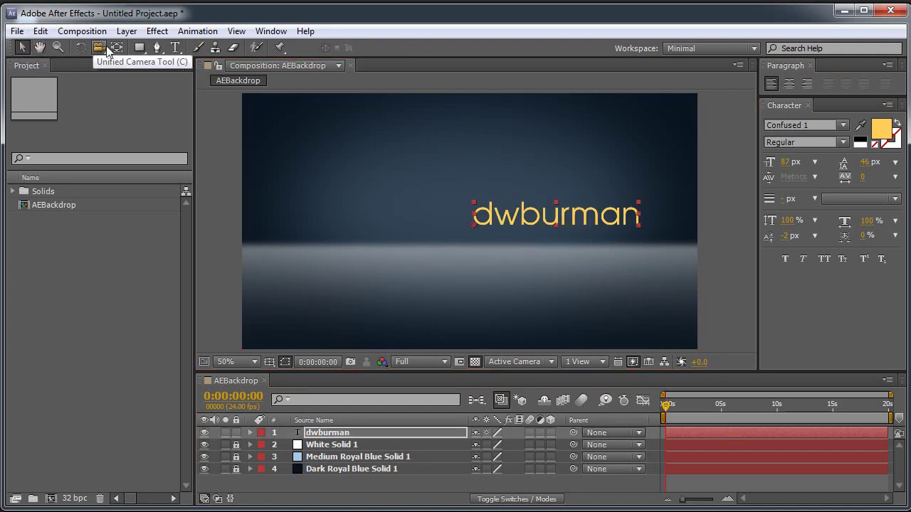
left_click(117, 47)
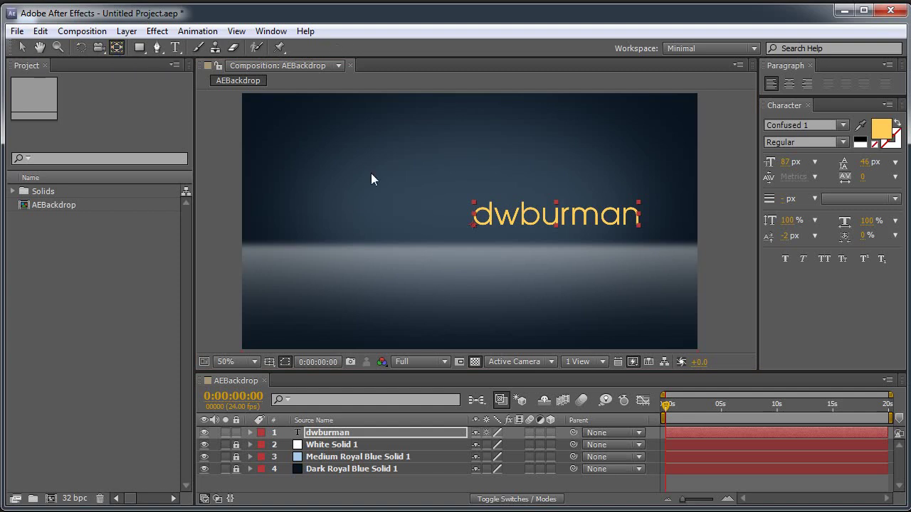
left_click(472, 229)
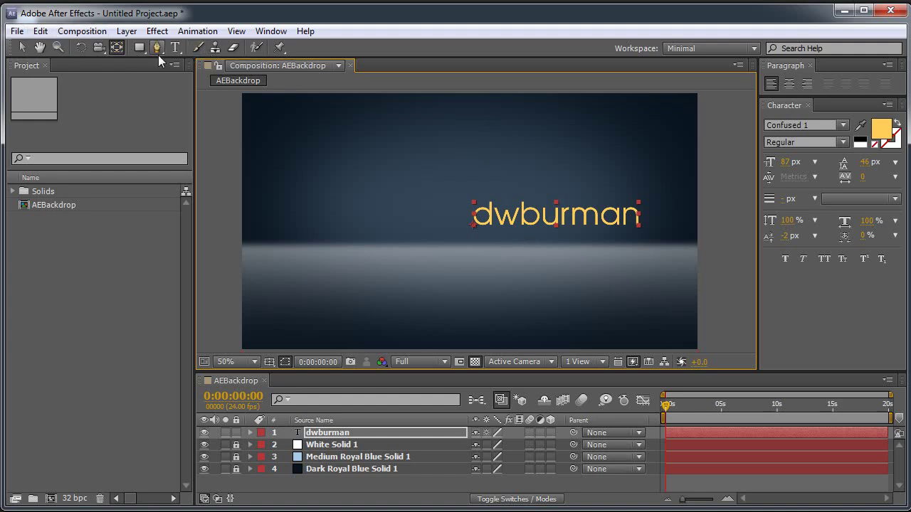
Center-align the dwburman text.
left_click(174, 47)
double_click(563, 215)
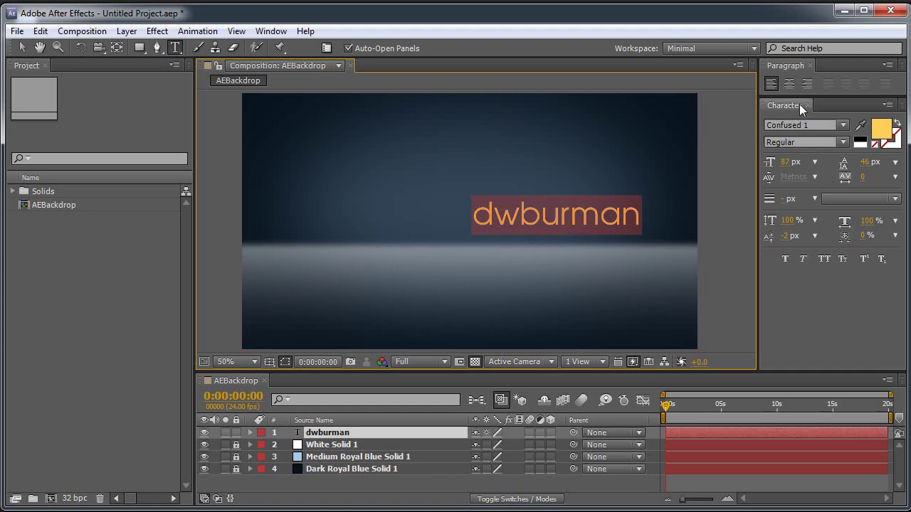
left_click(788, 84)
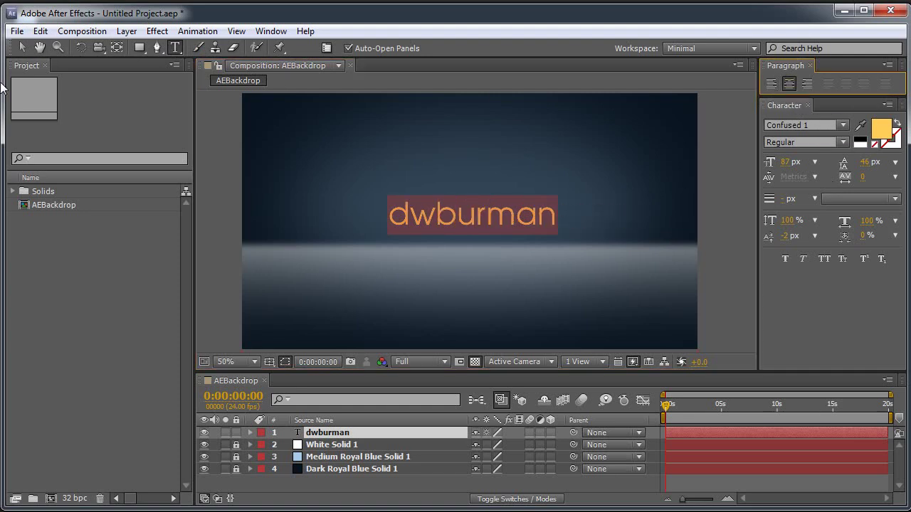
left_click(21, 47)
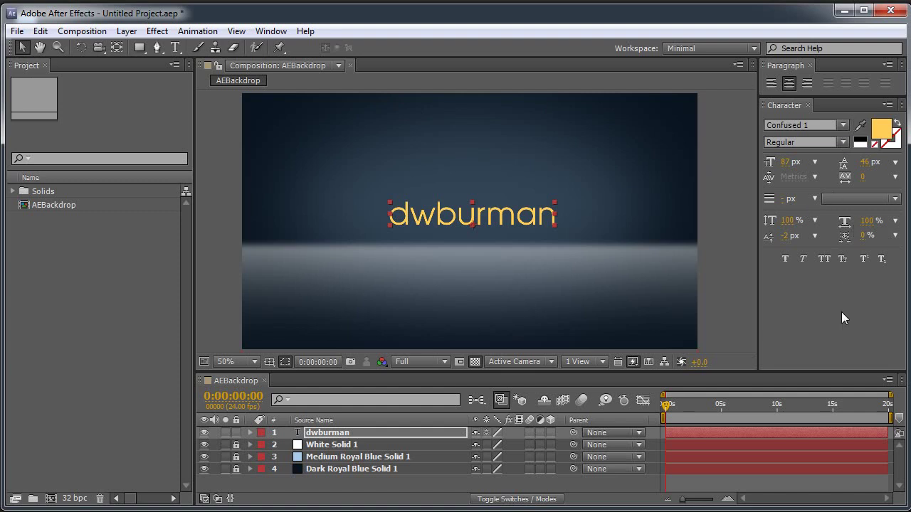
Position the dwburman text centred above the floor glow.
left_click_drag(489, 216, 498, 222)
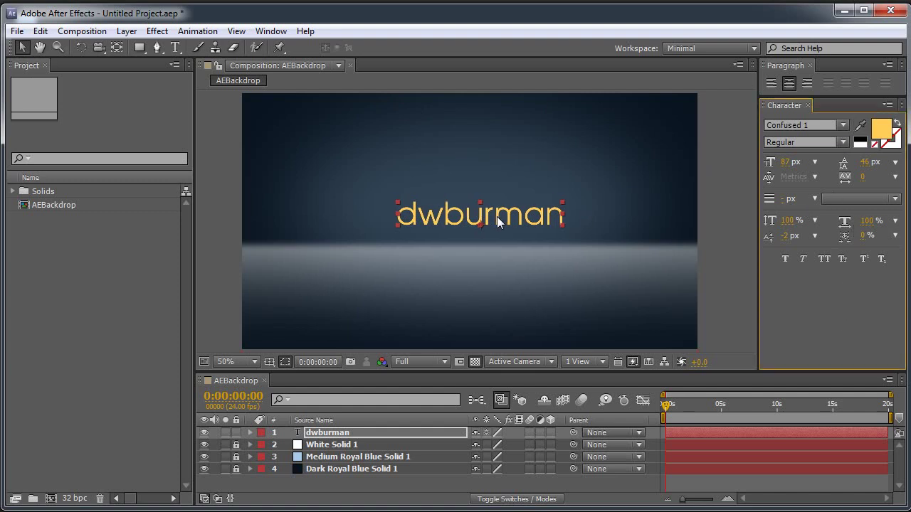
left_click(497, 222)
key("shift+Left")
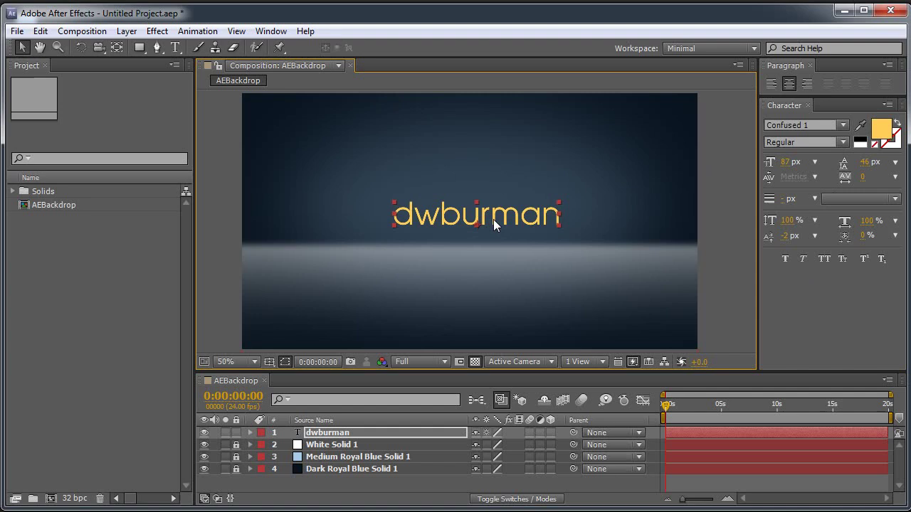
key("Right")
key("Right")
key("Right")
key("Right")
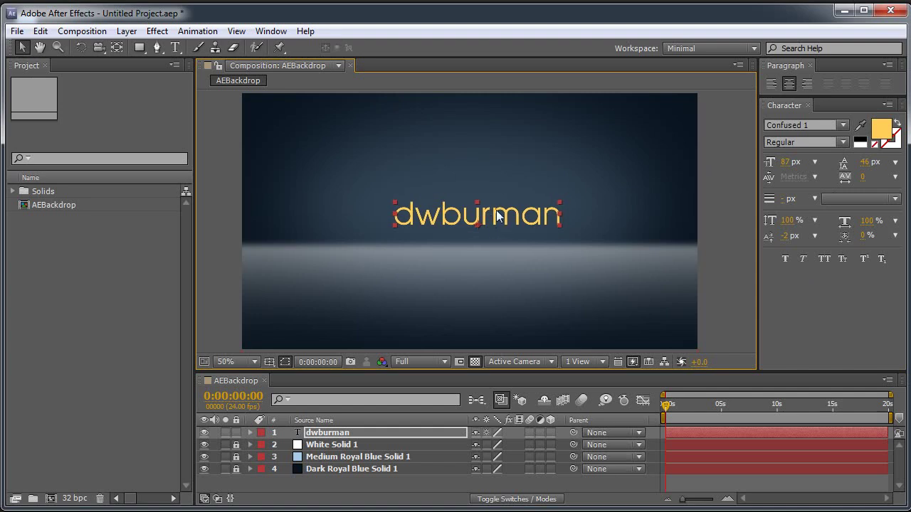
key("shift+Down")
key("shift+Right")
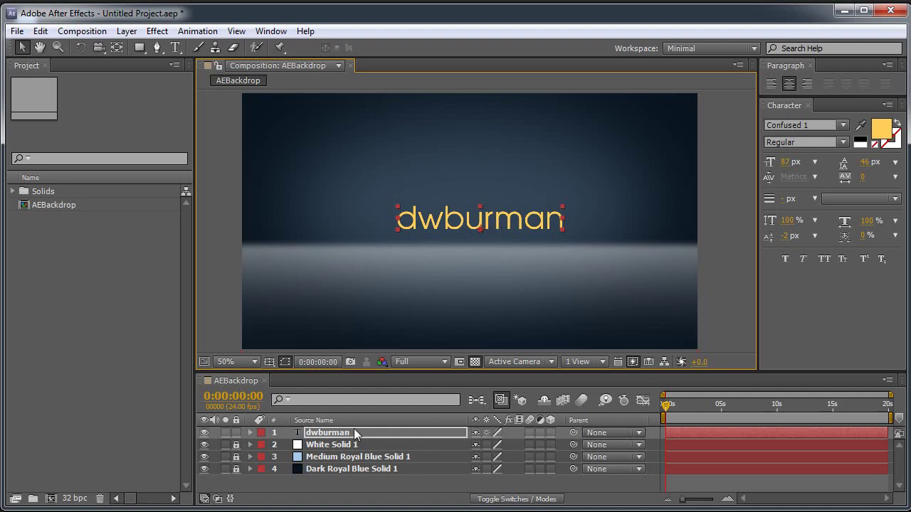
Make dwburman a 3D layer, duplicate it, and parent the copy below it to the original.
left_click(552, 432)
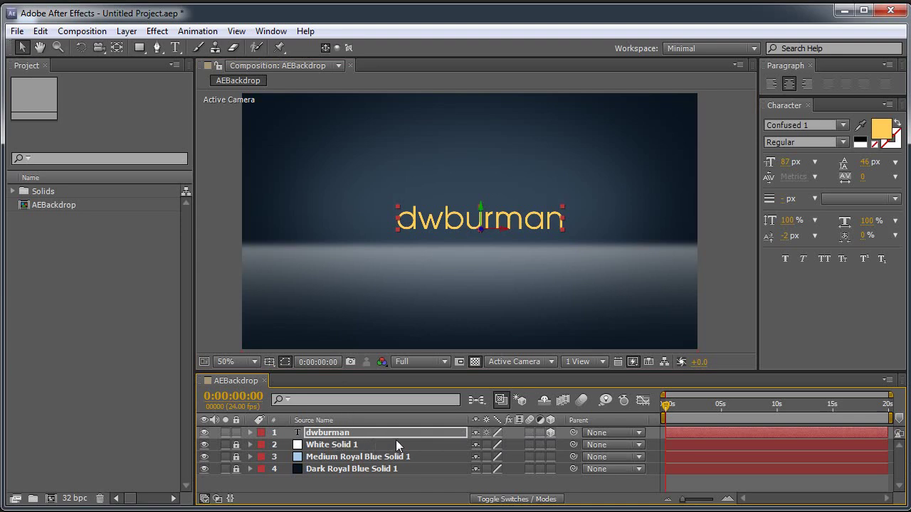
key("Return")
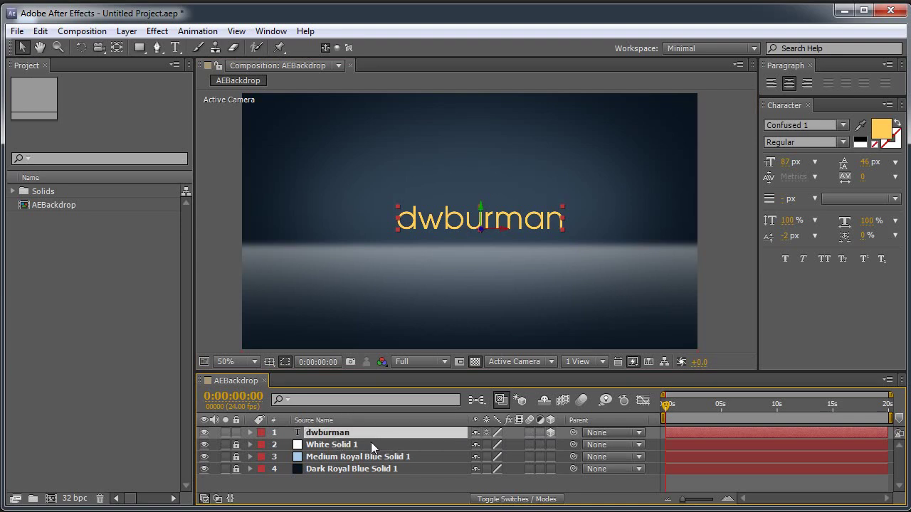
key("ctrl+d")
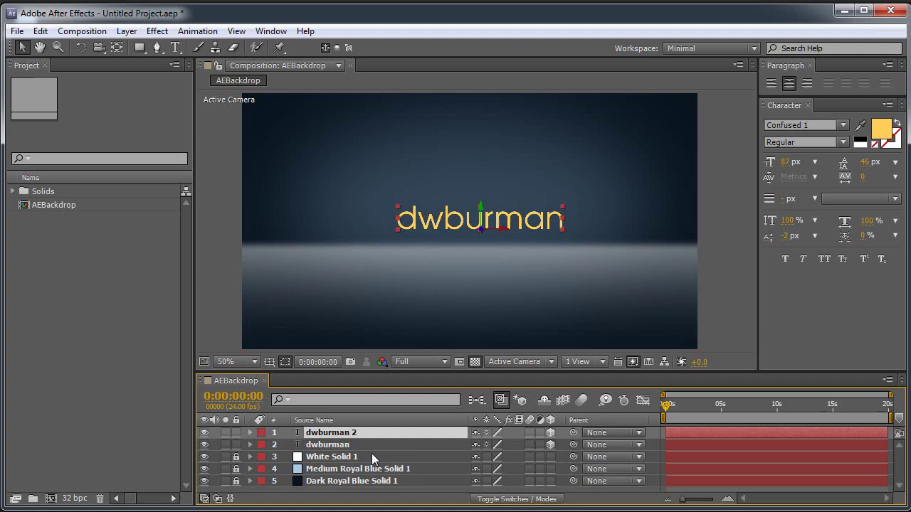
left_click_drag(349, 435, 356, 448)
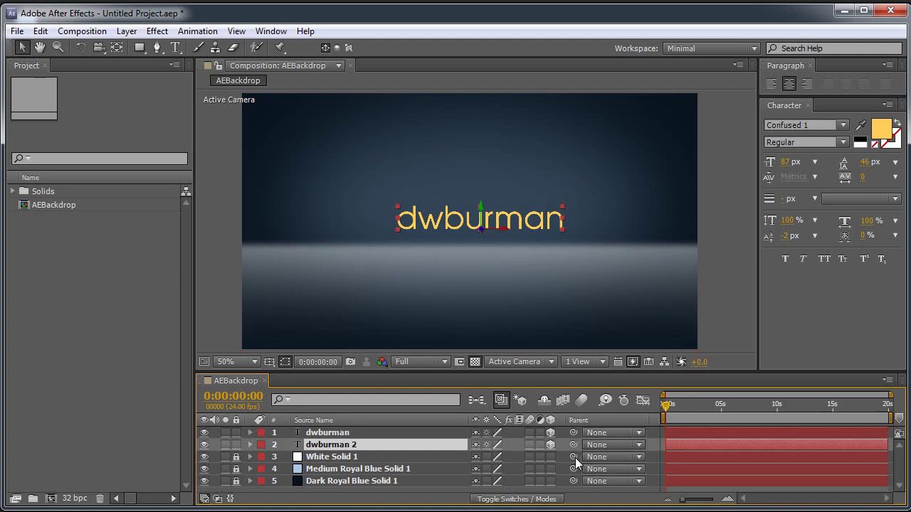
left_click_drag(573, 444, 348, 434)
Flip the copy vertically, then reposition both texts so the reflection sits beneath the title.
left_click_drag(562, 206, 561, 253)
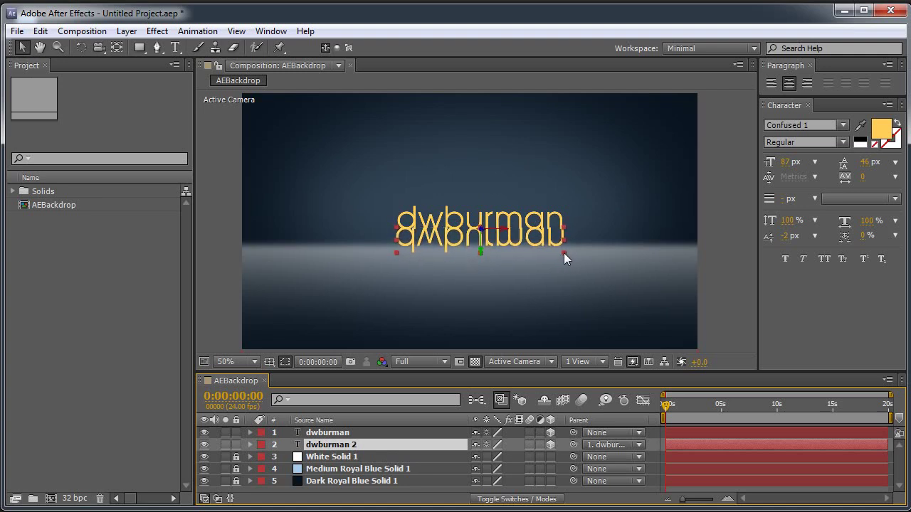
left_click(562, 253)
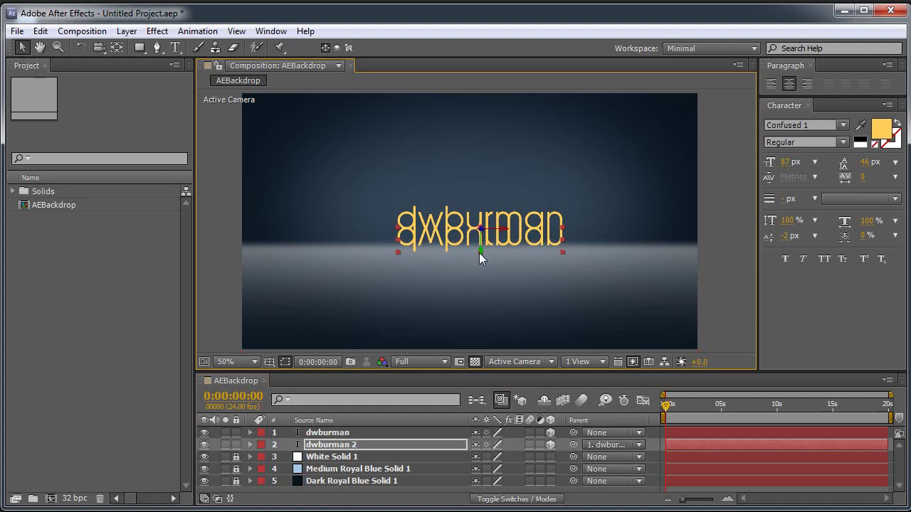
left_click_drag(479, 253, 479, 257)
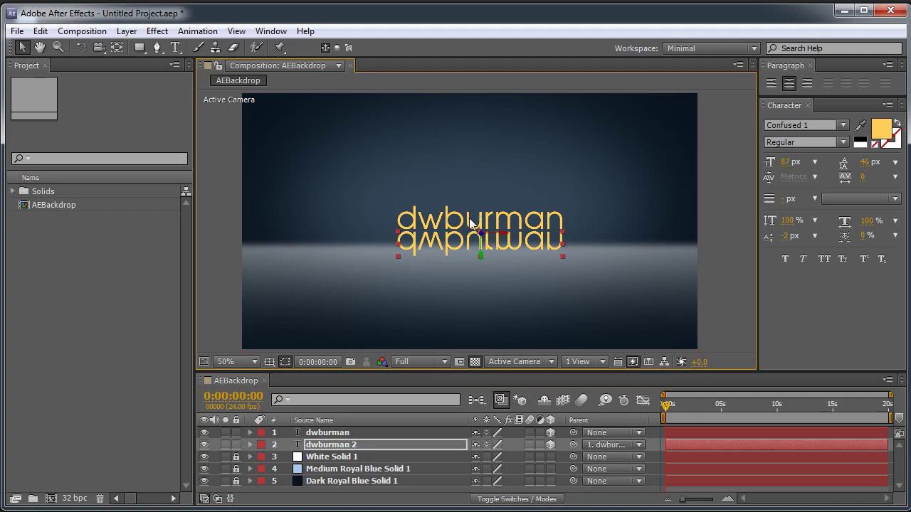
left_click(470, 223)
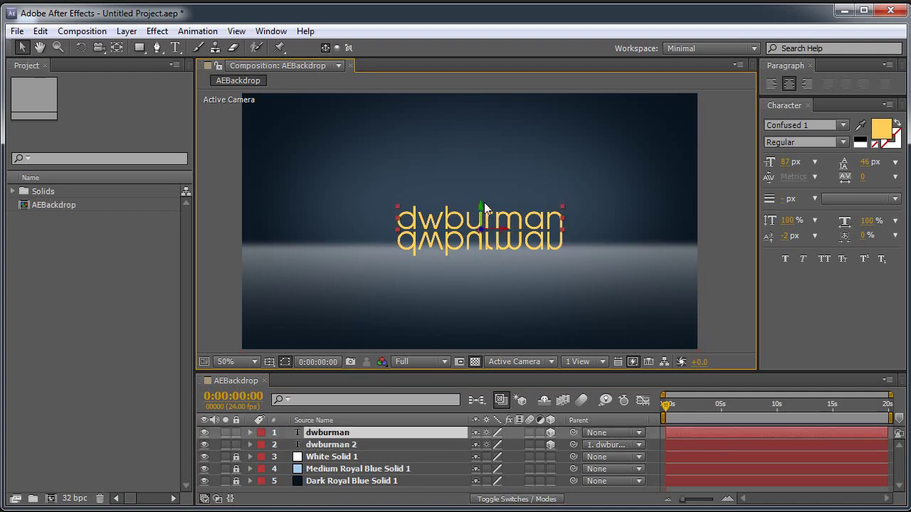
mouse_move(482, 202)
left_mouse_down()
mouse_move(473, 271)
mouse_move(473, 189)
mouse_move(471, 232)
mouse_move(468, 199)
mouse_move(466, 224)
mouse_move(468, 213)
left_mouse_up()
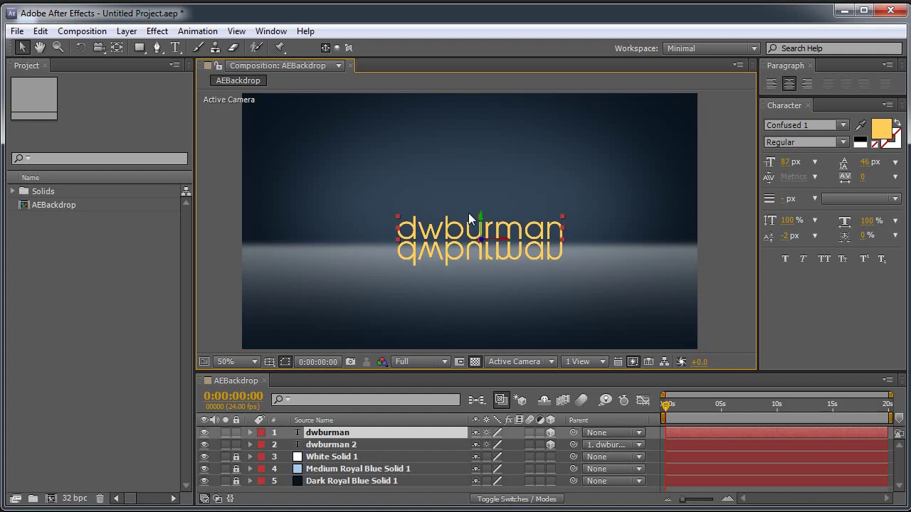
left_click(478, 256)
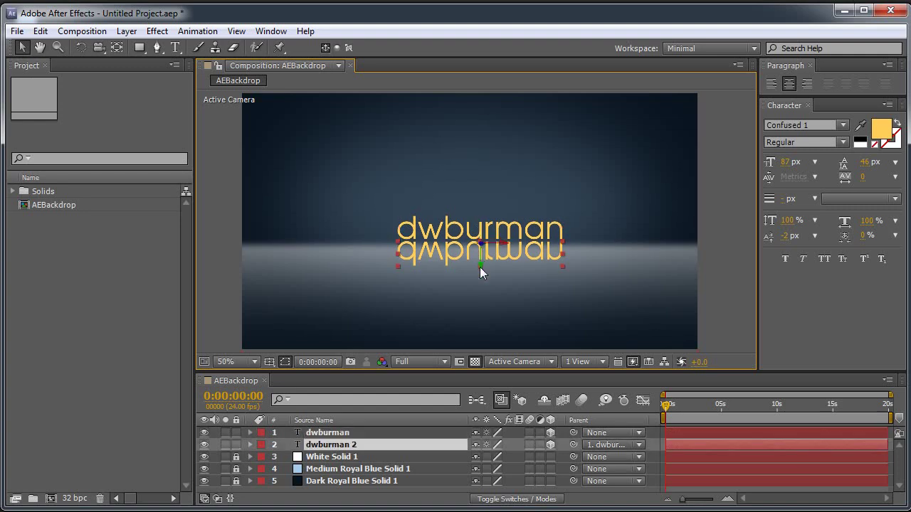
left_click_drag(479, 267, 480, 280)
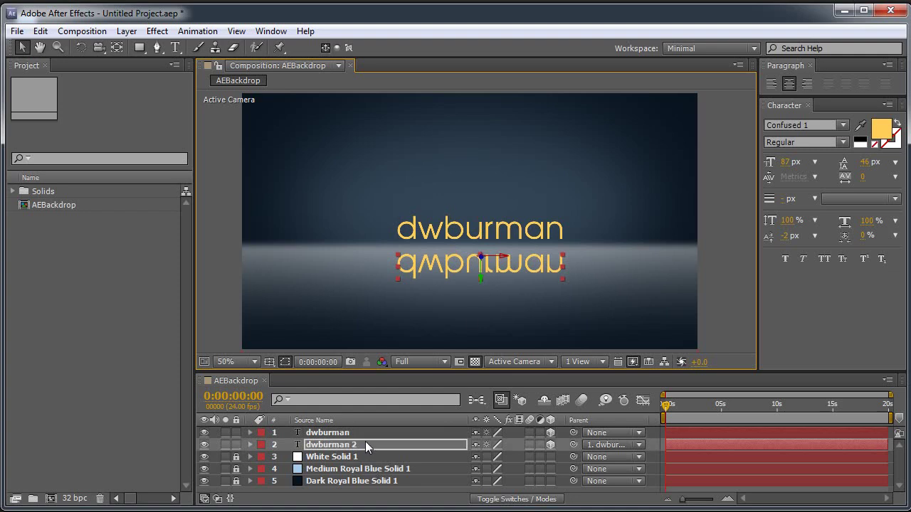
Fade the reflection to 31% opacity and give it a rectangular mask feathered 39 px.
key("t")
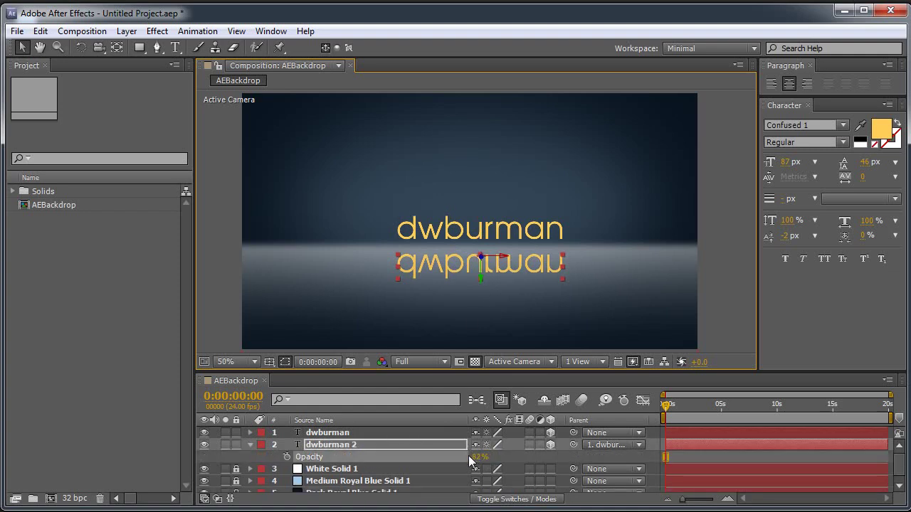
left_click_drag(479, 459, 438, 455)
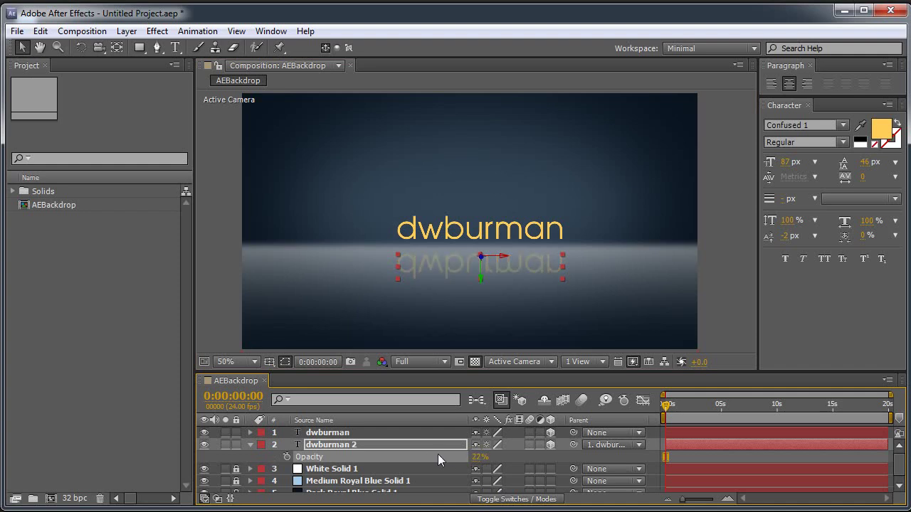
left_click(145, 50)
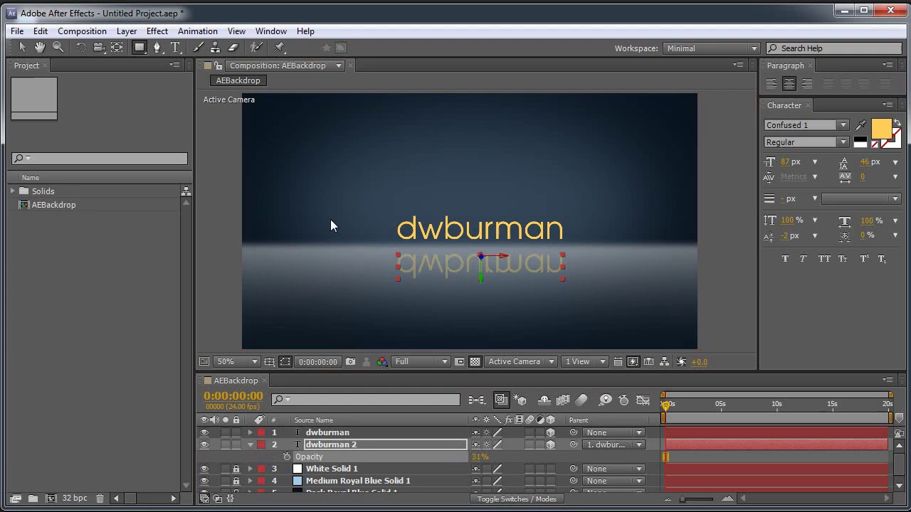
left_click_drag(339, 219, 624, 264)
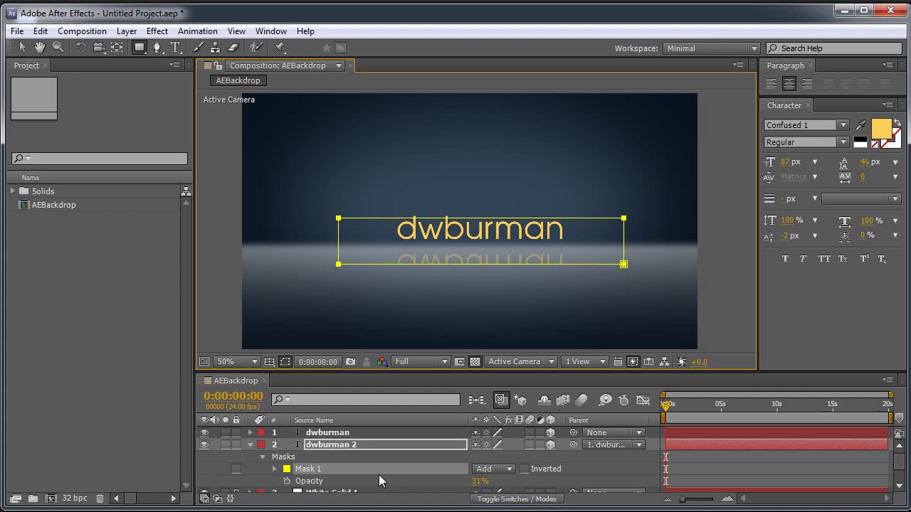
key("f")
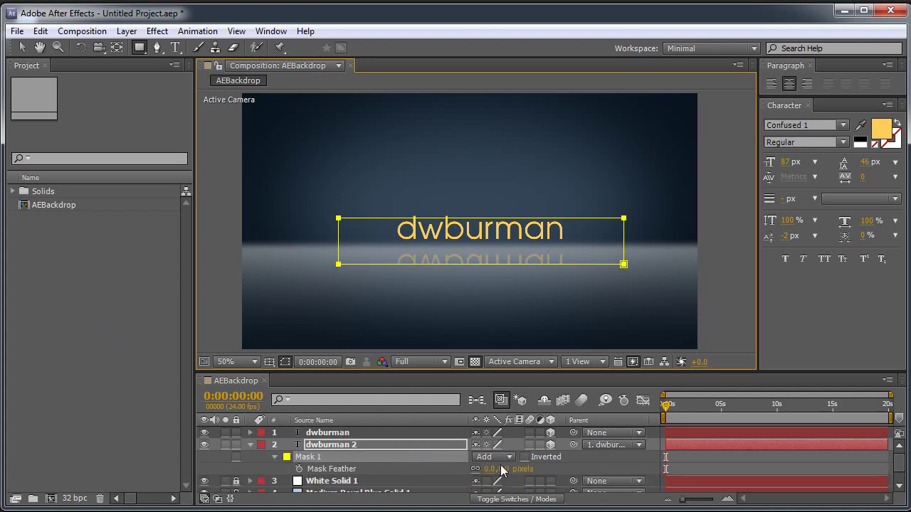
left_click(527, 471)
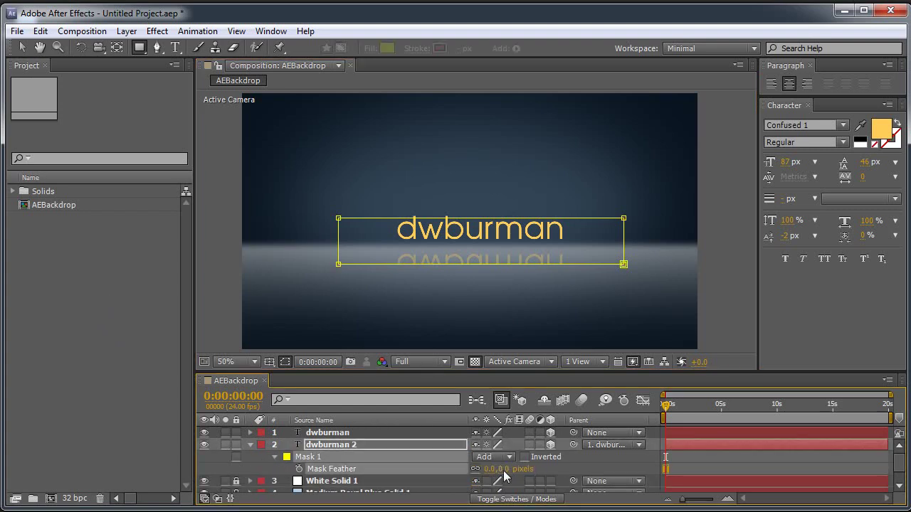
left_click_drag(502, 476, 533, 477)
Adjust the mask's bottom edge over the reflection, then select the original dwburman layer.
left_click(22, 47)
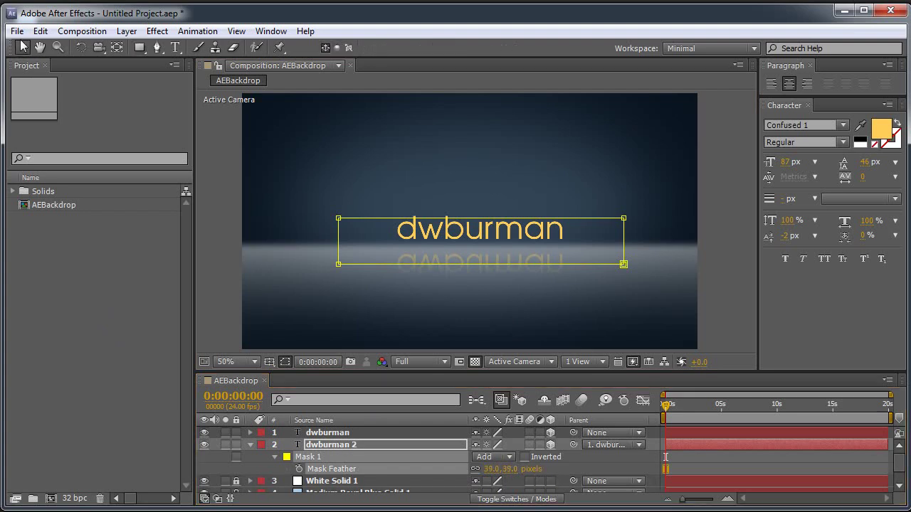
left_click(340, 264)
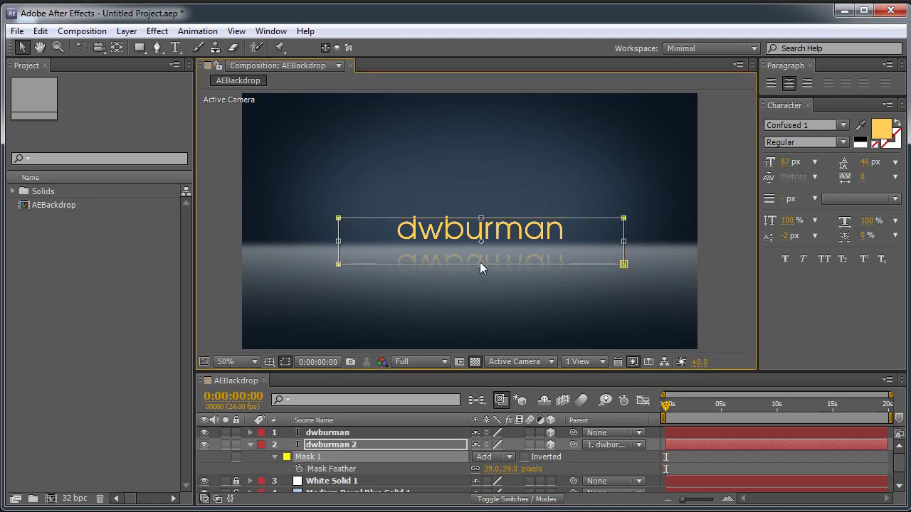
left_click_drag(481, 262, 481, 264)
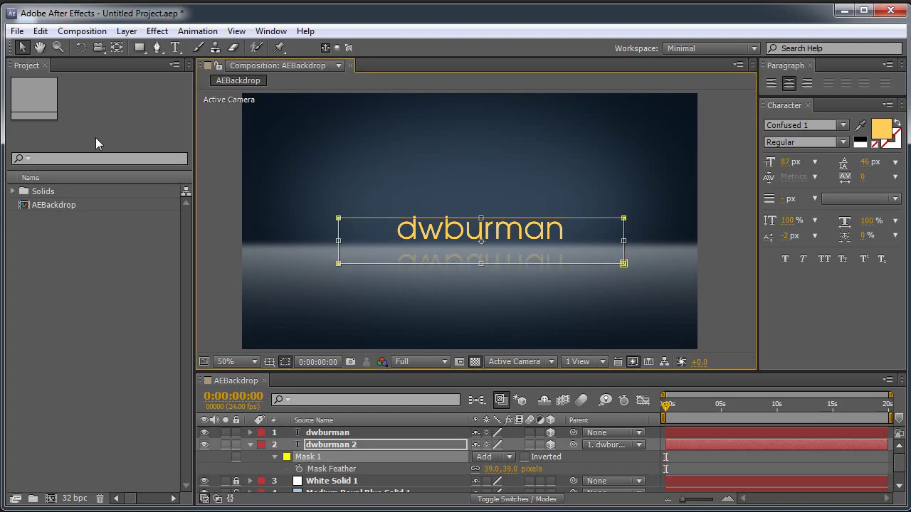
left_click(22, 49)
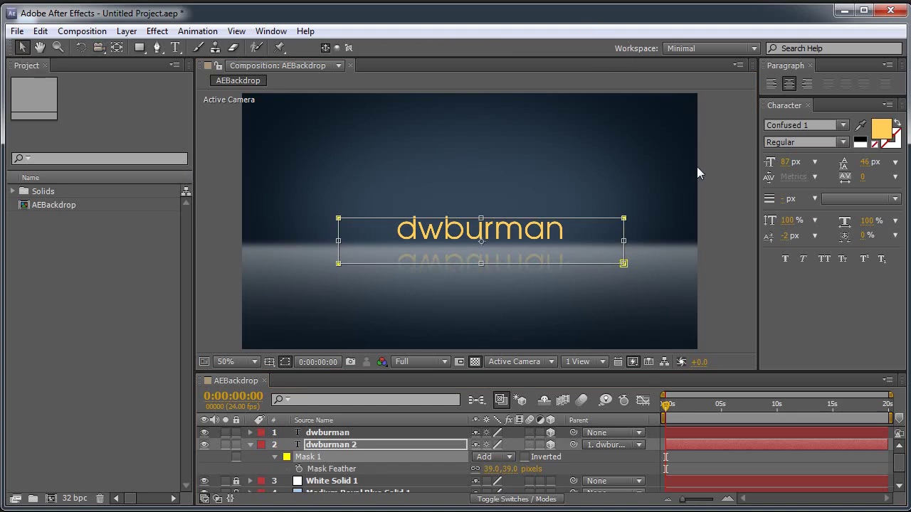
left_click(719, 241)
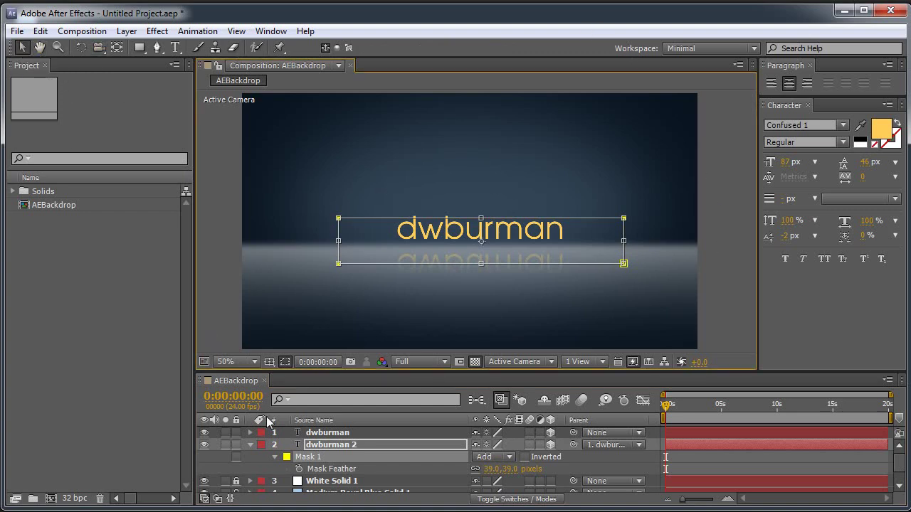
left_click(339, 434)
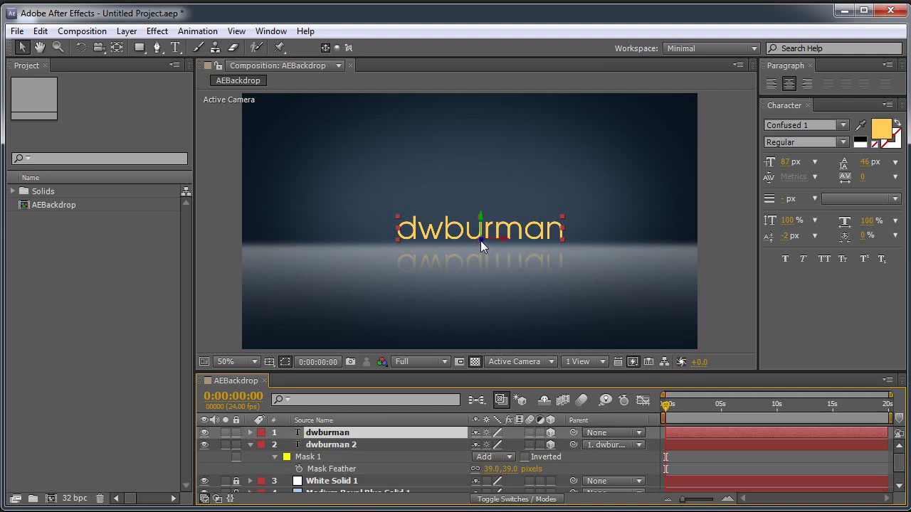
Move the 3D dwburman text toward the camera along Z, then shift it sideways to recentre.
left_click_drag(480, 241, 547, 278)
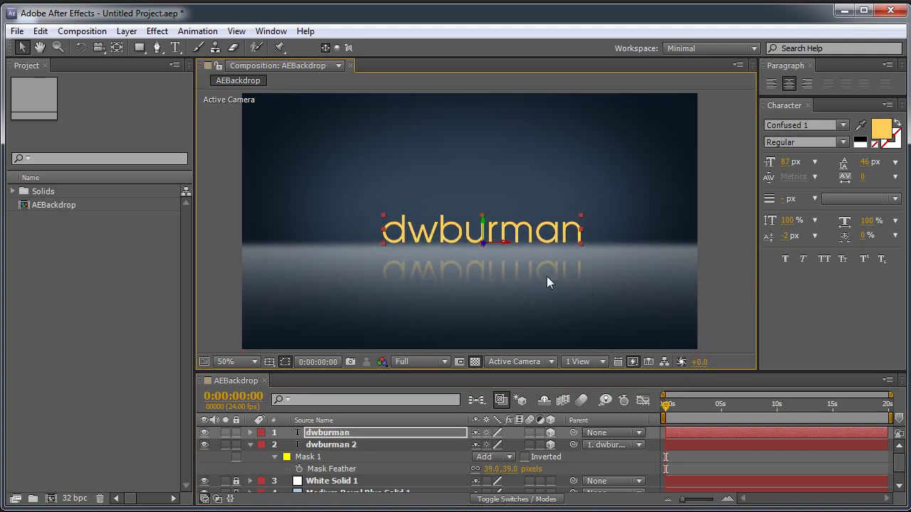
mouse_move(500, 241)
left_mouse_down()
mouse_move(370, 251)
mouse_move(557, 250)
mouse_move(485, 250)
left_mouse_up()
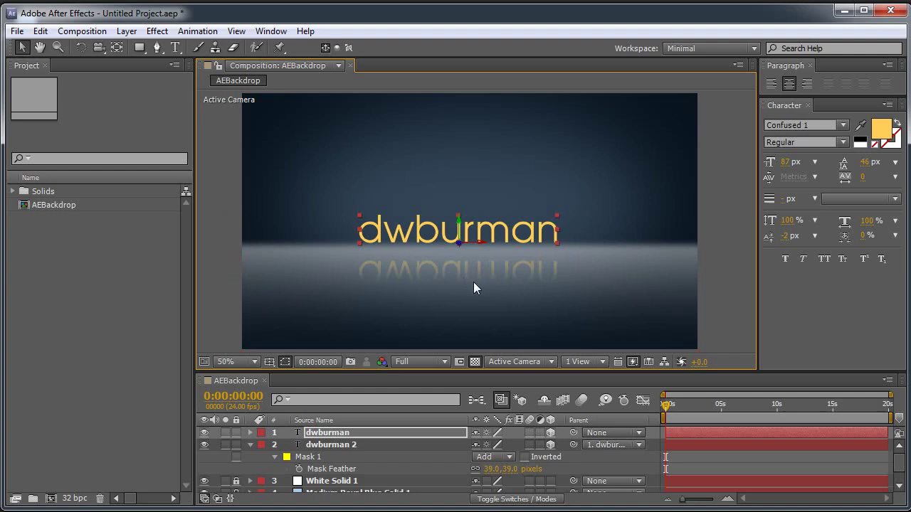